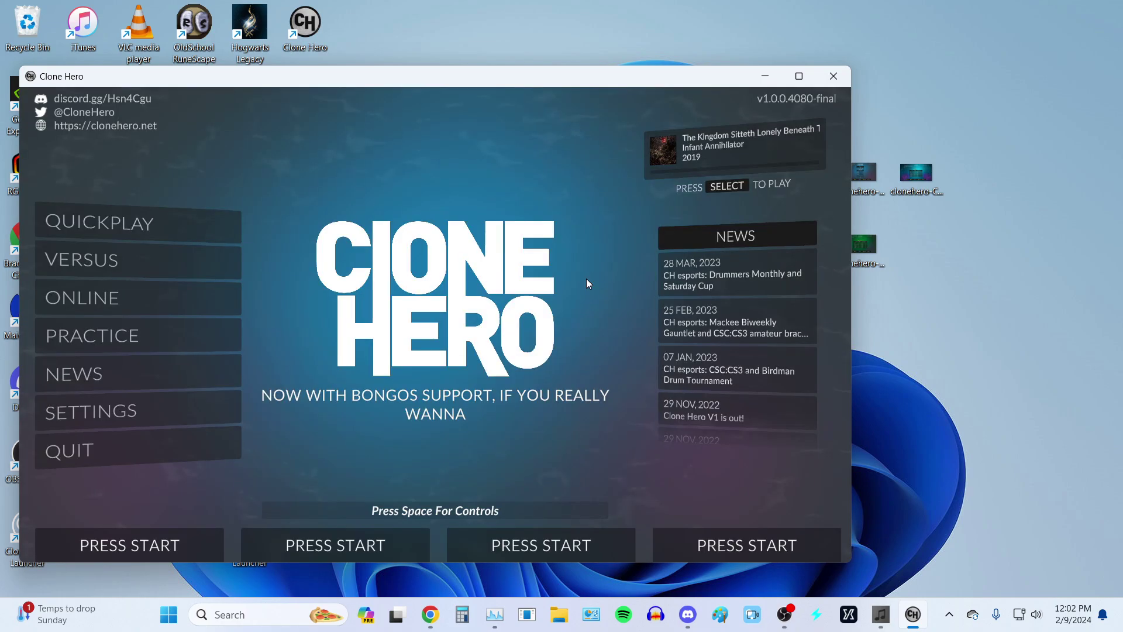
Step: Choose QUICKPLAY on the Clone Hero main menu to bring up the profile picker
key("Return")
key("Return")
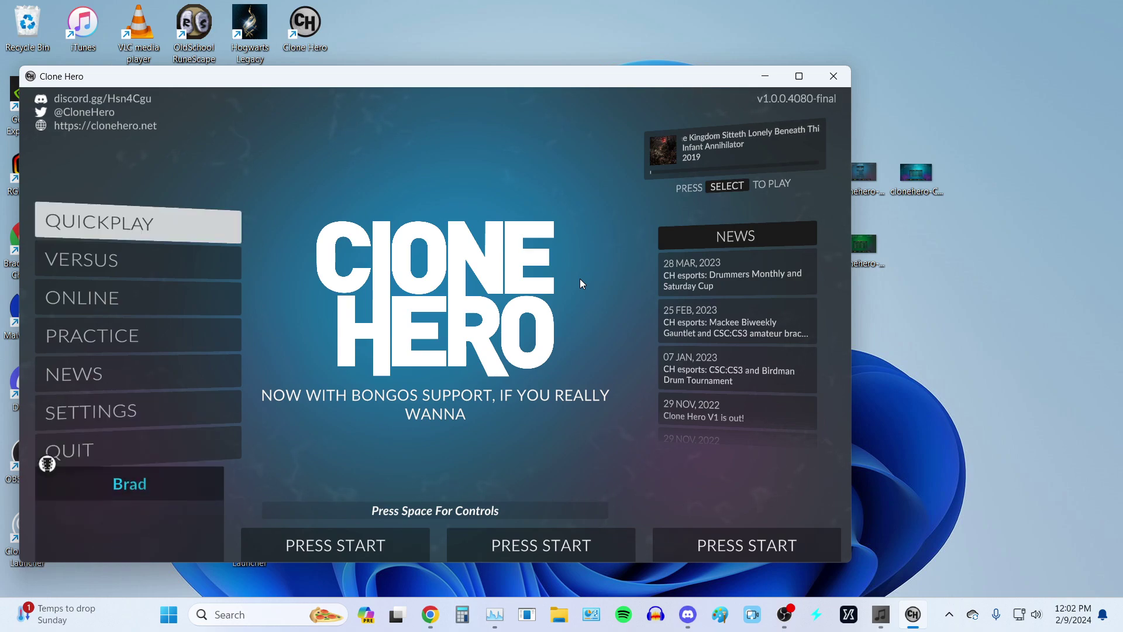
key("Return")
Step: Confirm the profile, search 'ico' for Iconoclast, and sort the song list by Playlist
key("4")
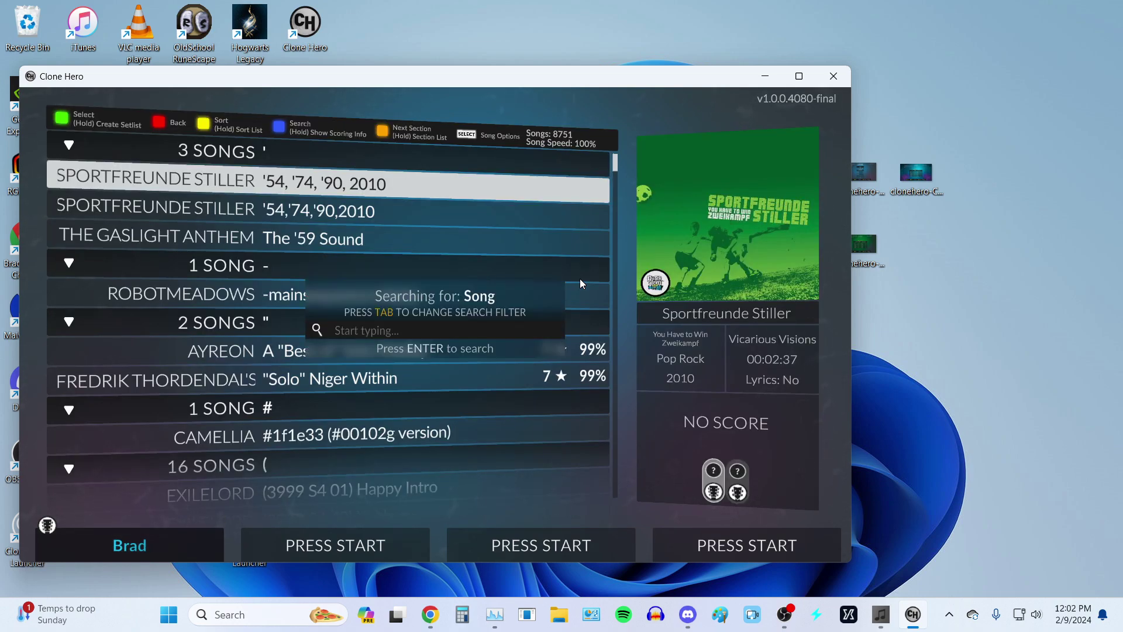
type("ico")
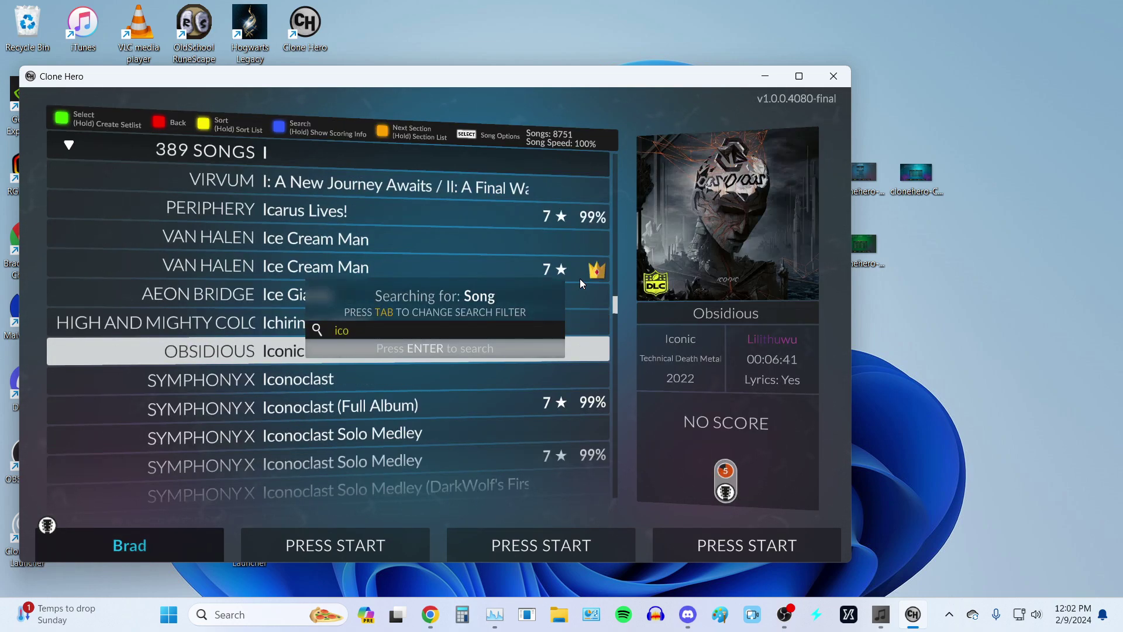
key("Down")
key("Down")
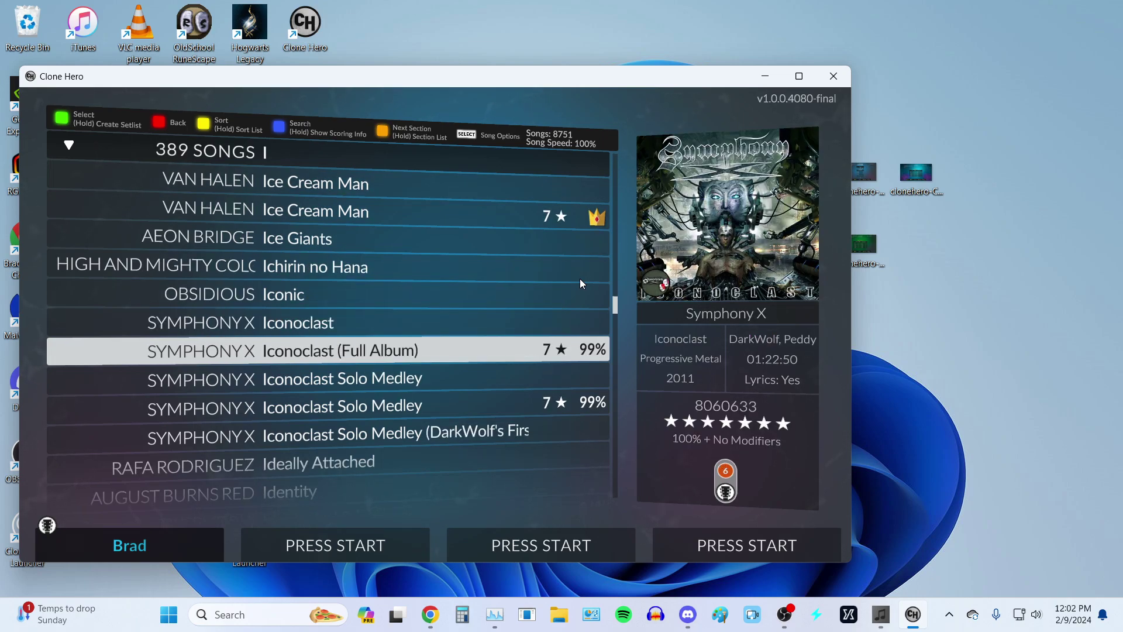
key("3")
key("Return")
key("Down")
key("Down")
key("Down")
key("Down")
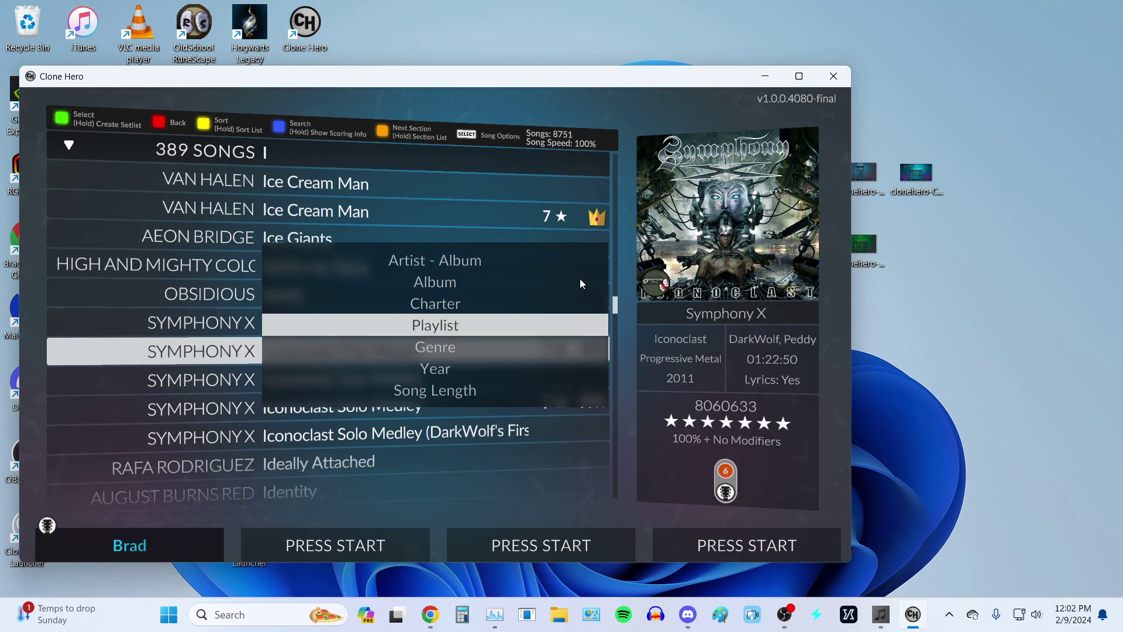
key("Return")
Step: Review scores across the Paradise Lost, The Odyssey and Iconoclast songs, then return to the main menu
key("Up")
key("Up")
key("Up")
key("Up")
key("Up")
key("Up")
key("Up")
key("Up")
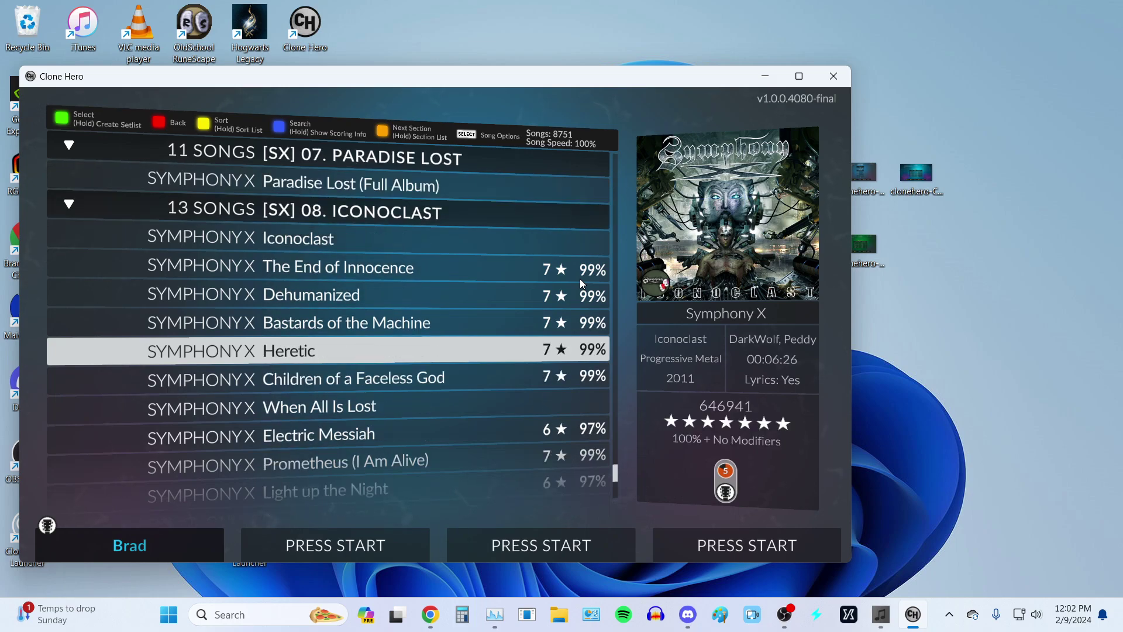
key("Up")
key("Up")
key("Up")
key("Up")
key("Up")
key("Up")
key("Up")
key("Up")
key("Up")
key("Up")
key("Up")
key("Up")
key("Up")
key("Up")
key("Up")
key("Up")
key("Up")
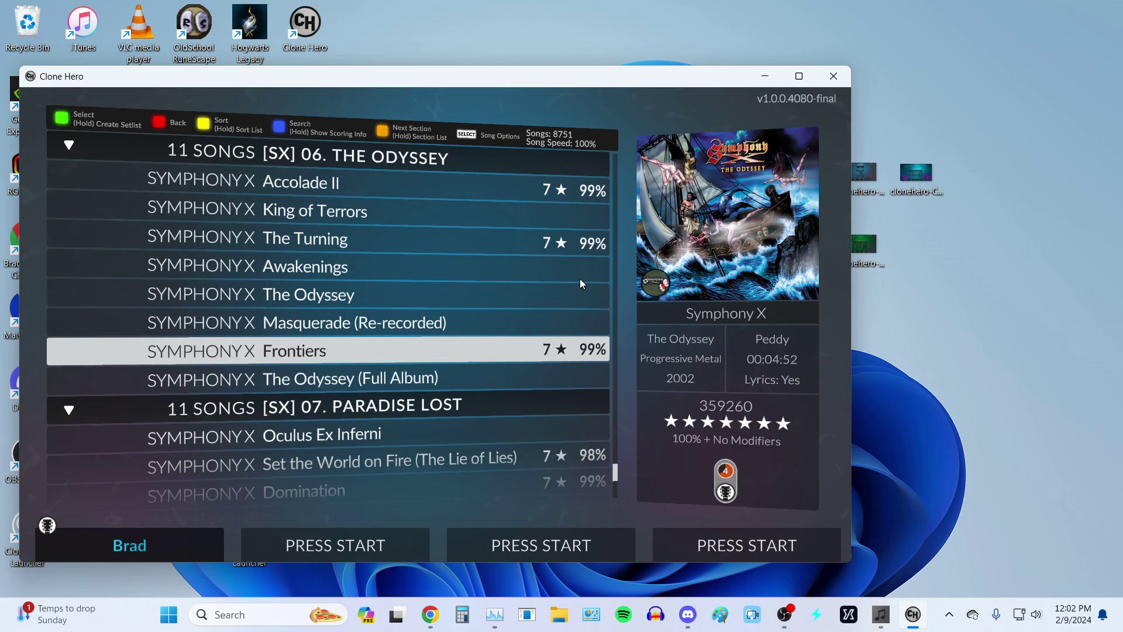
key("Up")
key("Up")
key("Up")
key("Up")
key("Up")
key("Up")
key("Up")
key("Up")
key("Up")
key("Up")
key("Up")
key("Up")
key("Up")
key("Up")
key("Down")
key("Down")
key("Down")
key("Down")
key("Down")
key("Down")
key("Down")
key("Down")
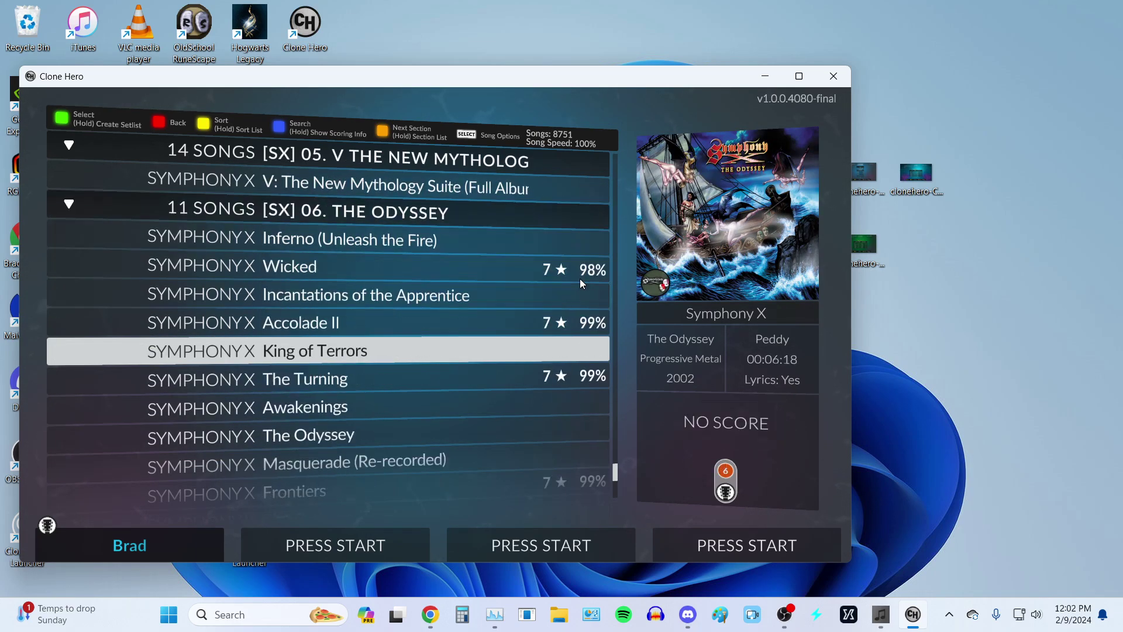
key("Down")
key("Down")
key("Down")
key("Down")
key("Down")
key("Down")
key("Down")
key("Down")
key("Down")
key("Down")
key("Down")
key("Down")
key("Down")
key("Down")
key("Down")
key("Down")
key("Down")
key("Down")
key("Down")
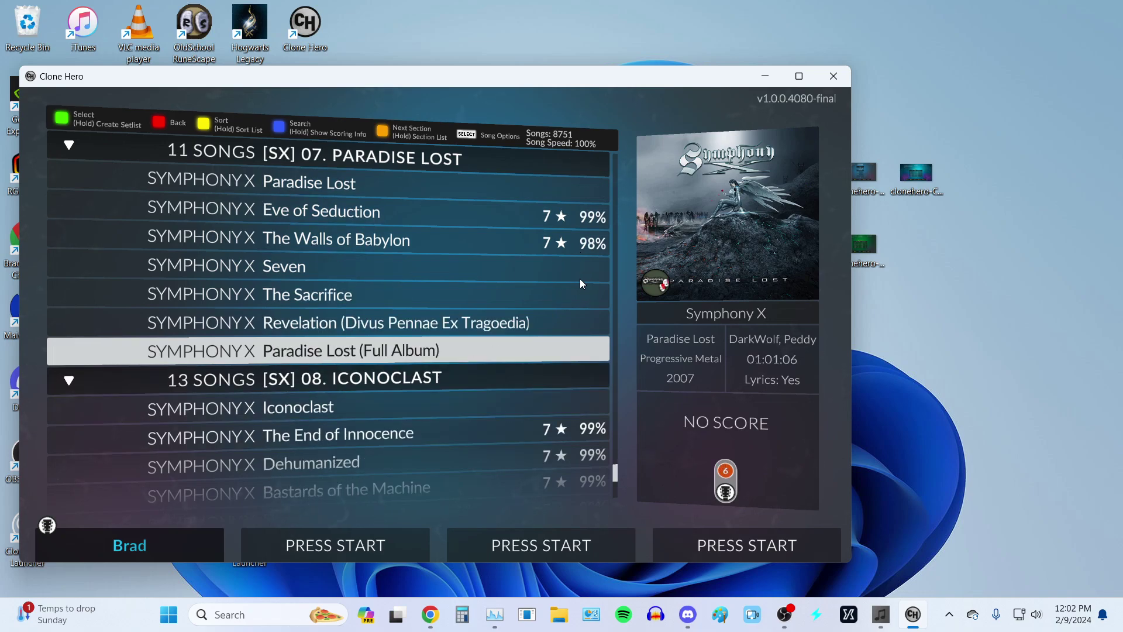
key("Down")
key("Down")
key("Down")
key("Down")
key("Down")
key("Down")
key("Down")
key("Down")
key("Down")
key("Down")
key("Down")
key("Down")
key("Down")
key("Up")
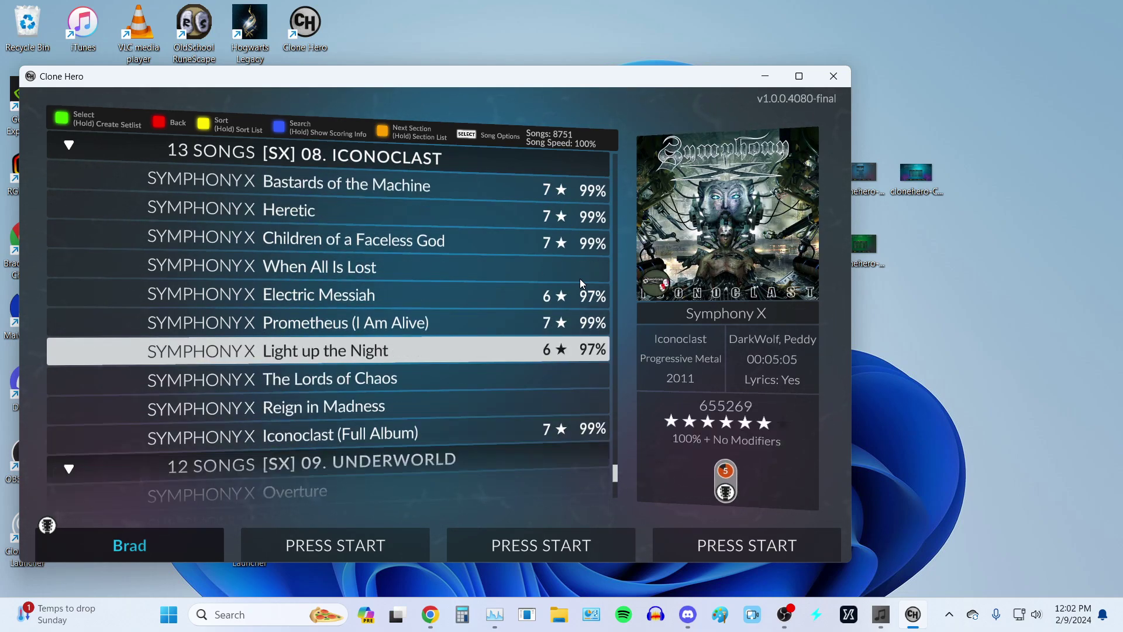
key("Up")
key("Up")
key("Up")
key("Up")
key("Up")
key("Up")
key("Up")
key("Up")
key("Up")
key("Up")
key("Up")
key("Up")
key("Escape")
key("Down")
key("Down")
key("Down")
key("Down")
key("Down")
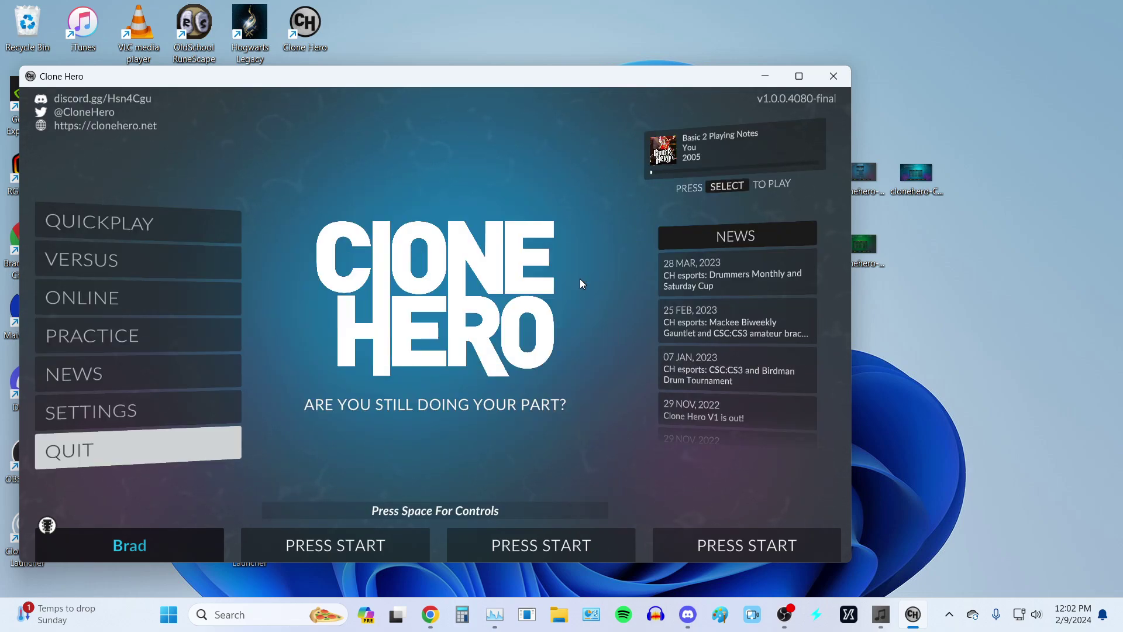
Step: Quit Clone Hero and open File Explorer at Home, ready to enter a path
key("Return")
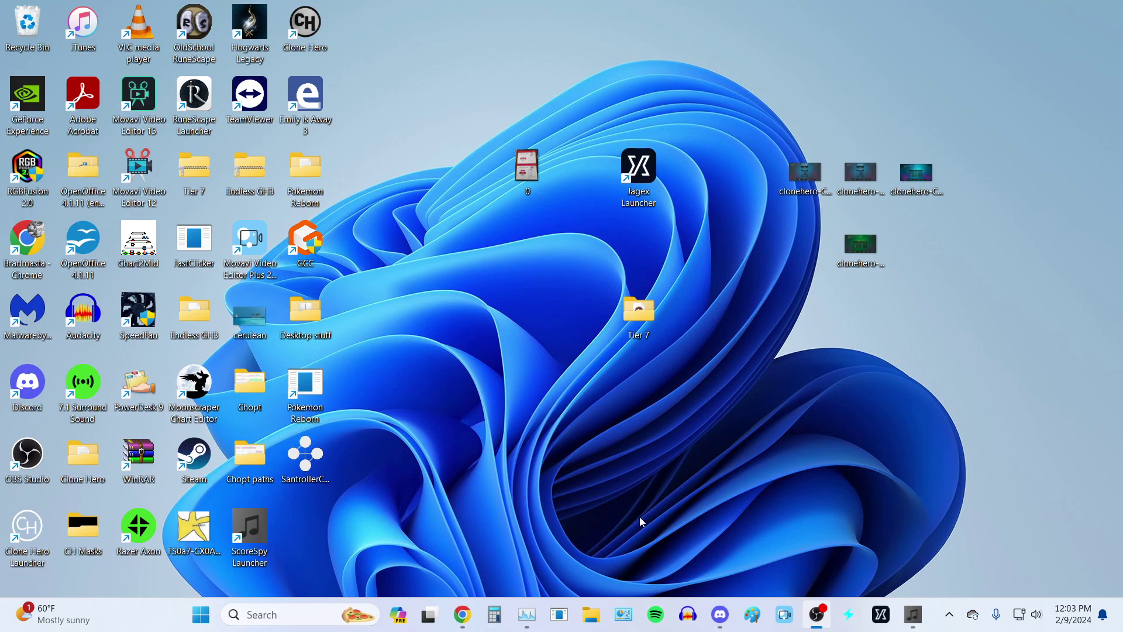
left_click(591, 615)
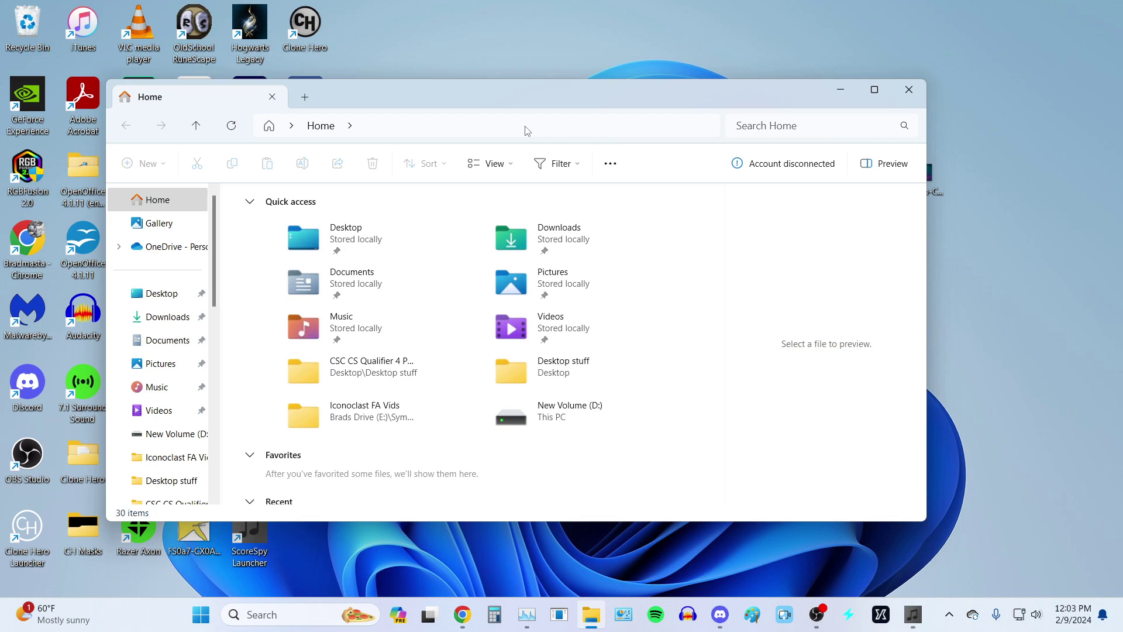
left_click(520, 123)
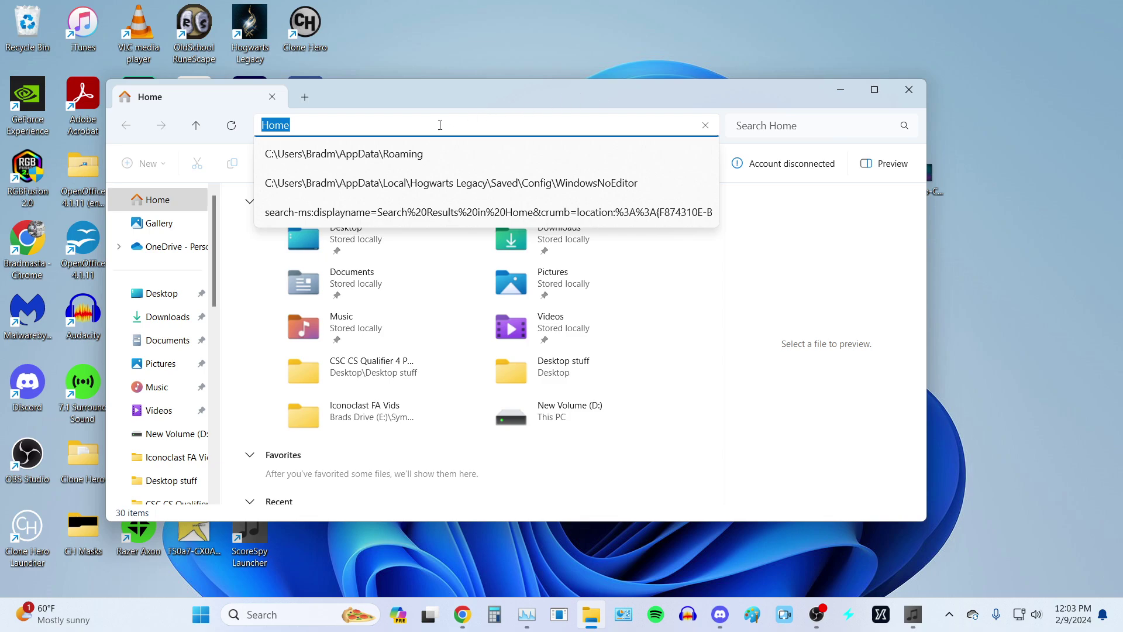
Step: Go to %appdata% and then up one level to the AppData folder
key("BackSpace")
type("%appdata%")
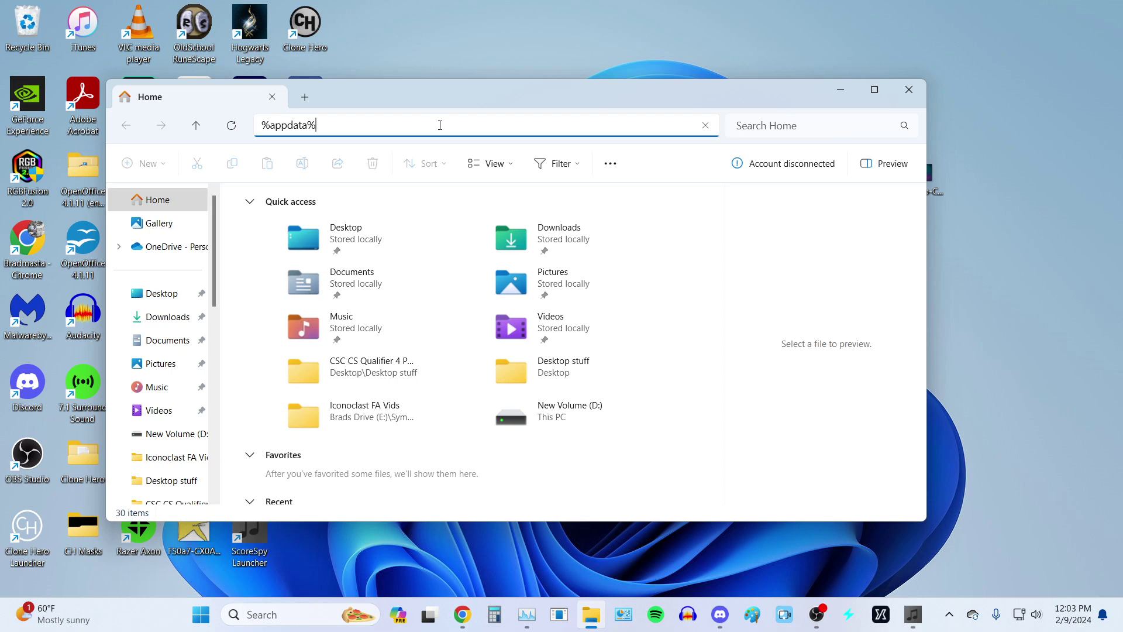
key("Return")
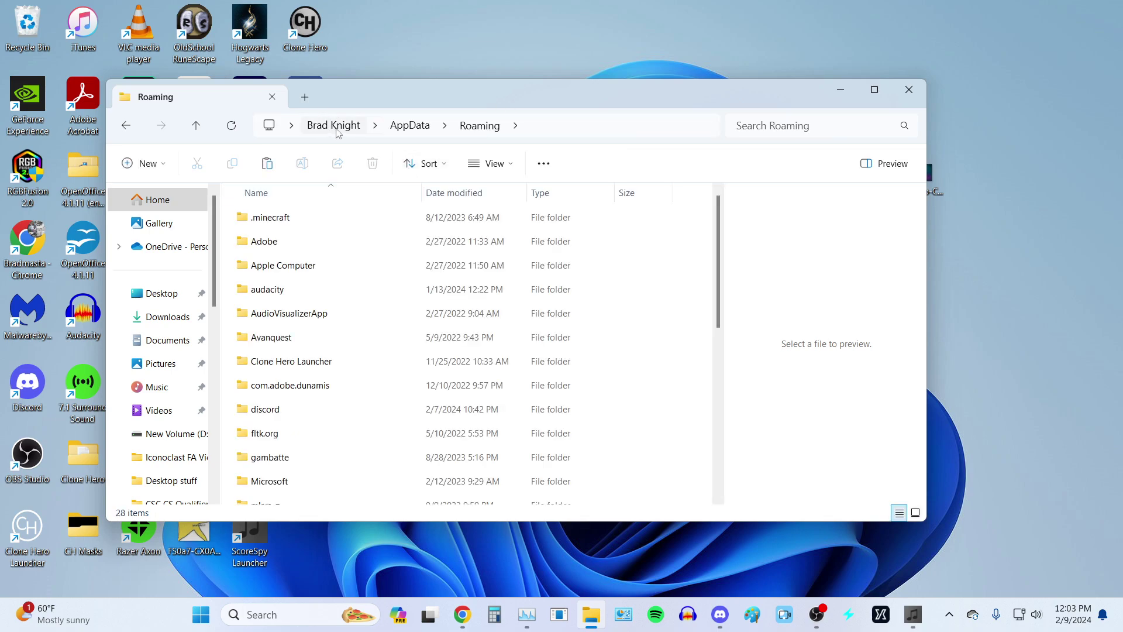
scroll(462, 357, "down", 5)
scroll(462, 361, "up", 5)
left_click(416, 131)
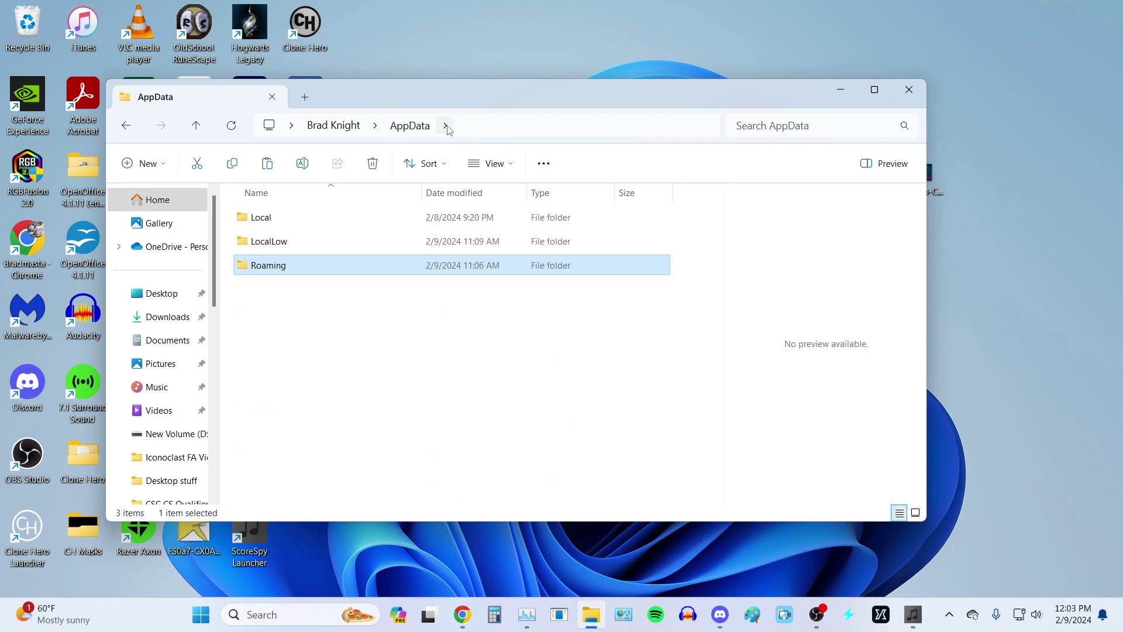
Step: Open LocalLow\srylain Inc_\Clone Hero and scroll down to the scoredata file
left_click(355, 313)
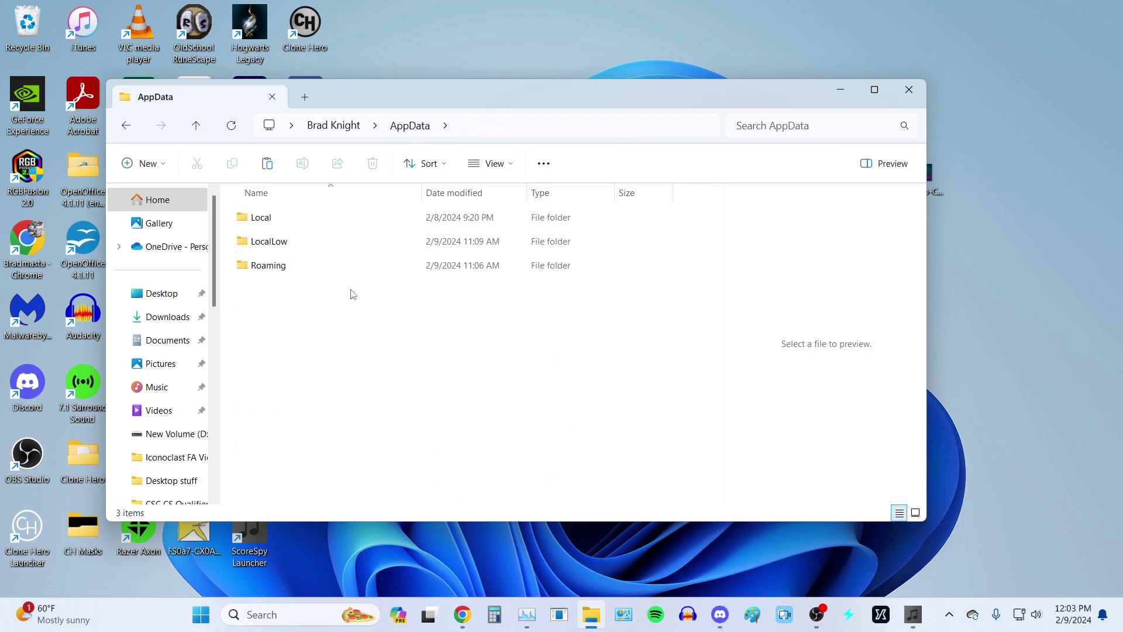
double_click(318, 240)
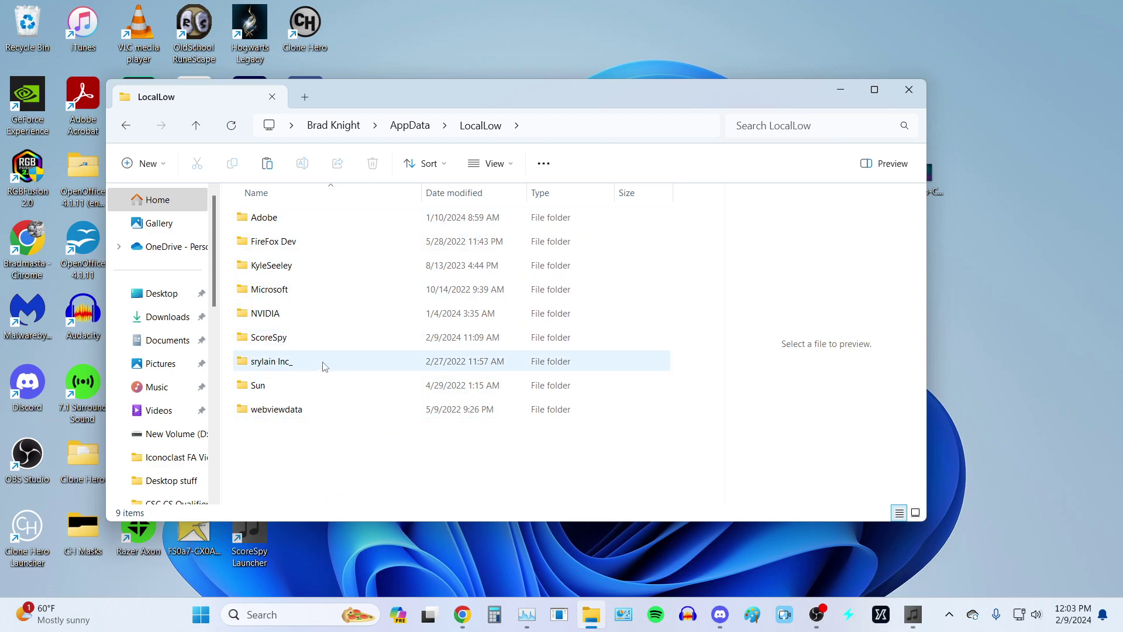
mouse_move(325, 367)
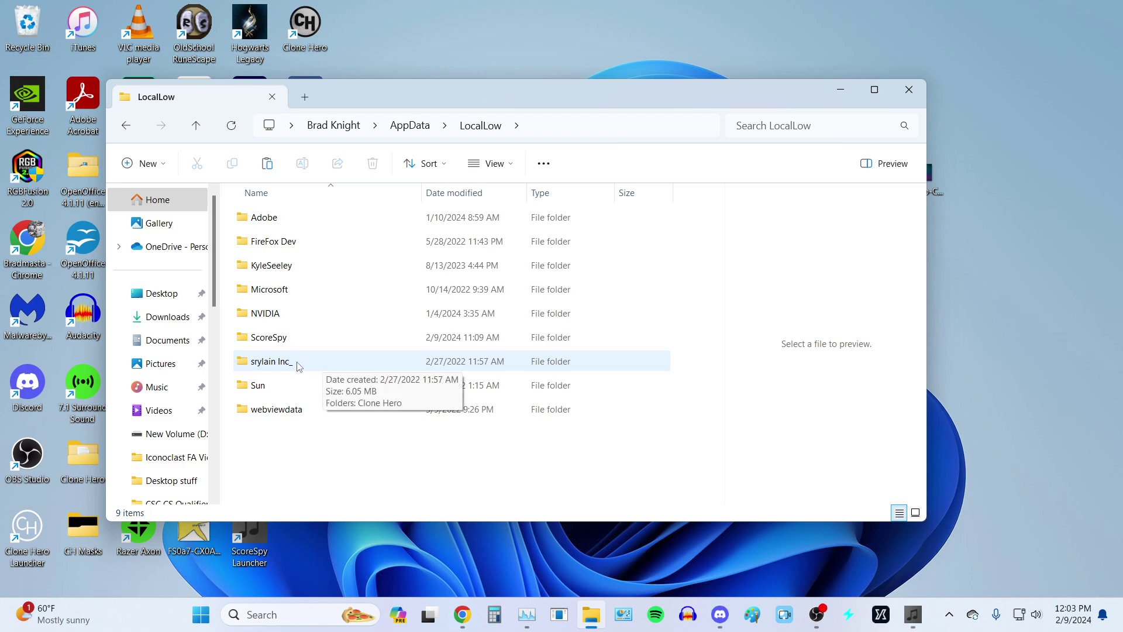
double_click(333, 361)
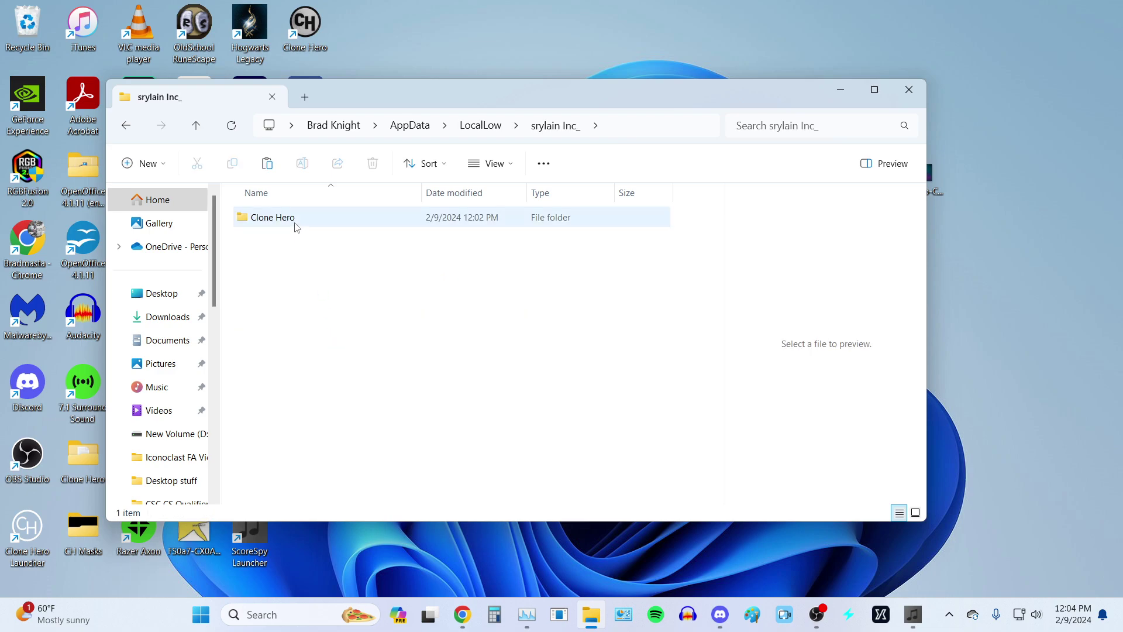
double_click(297, 225)
scroll(381, 358, "down", 3)
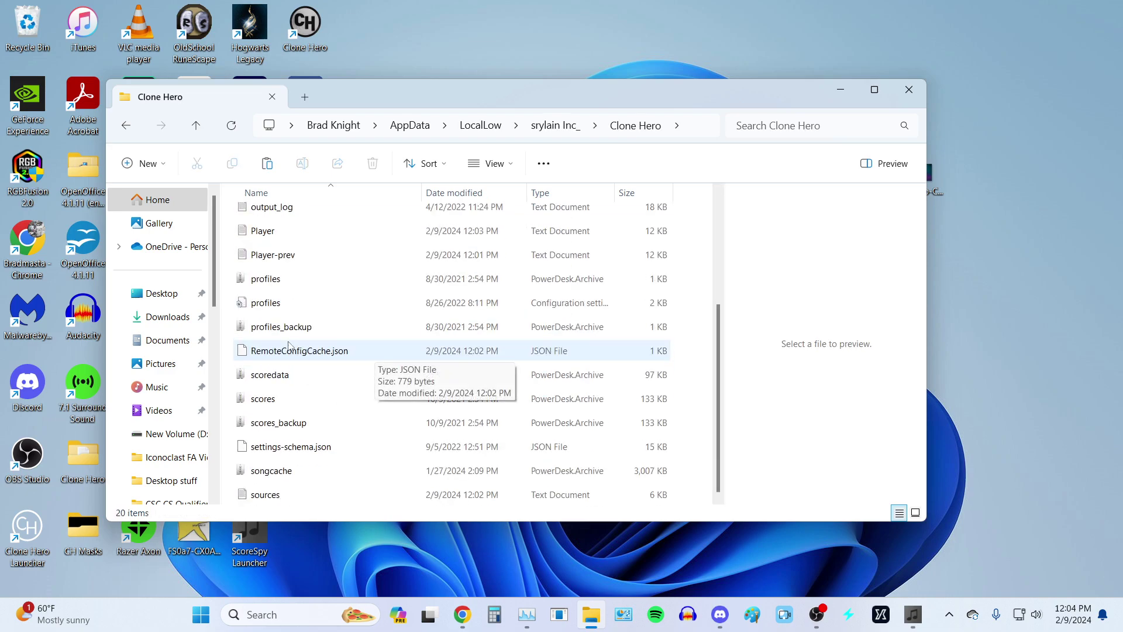
Step: Open the Properties of the scoredata file through Show more options
left_click(305, 381)
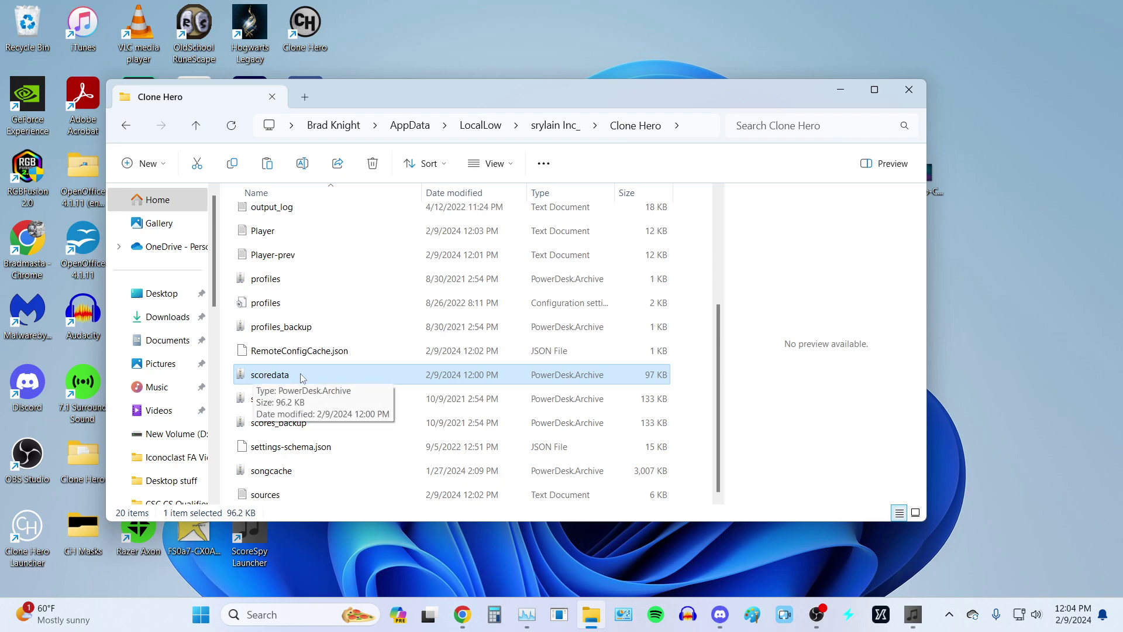
right_click(323, 377)
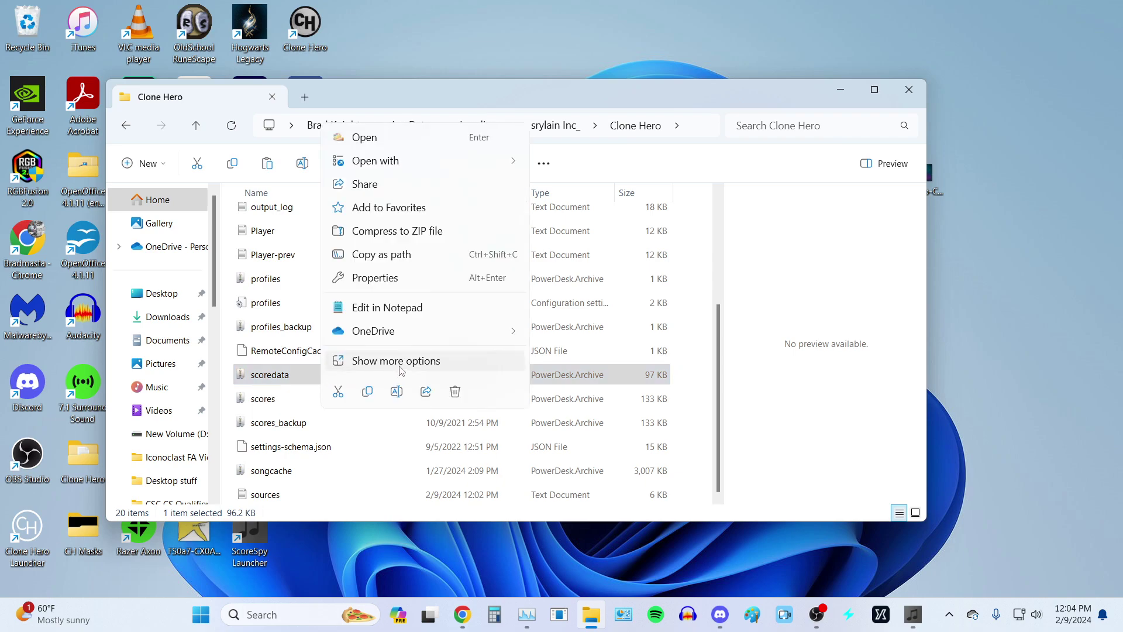
left_click(613, 381)
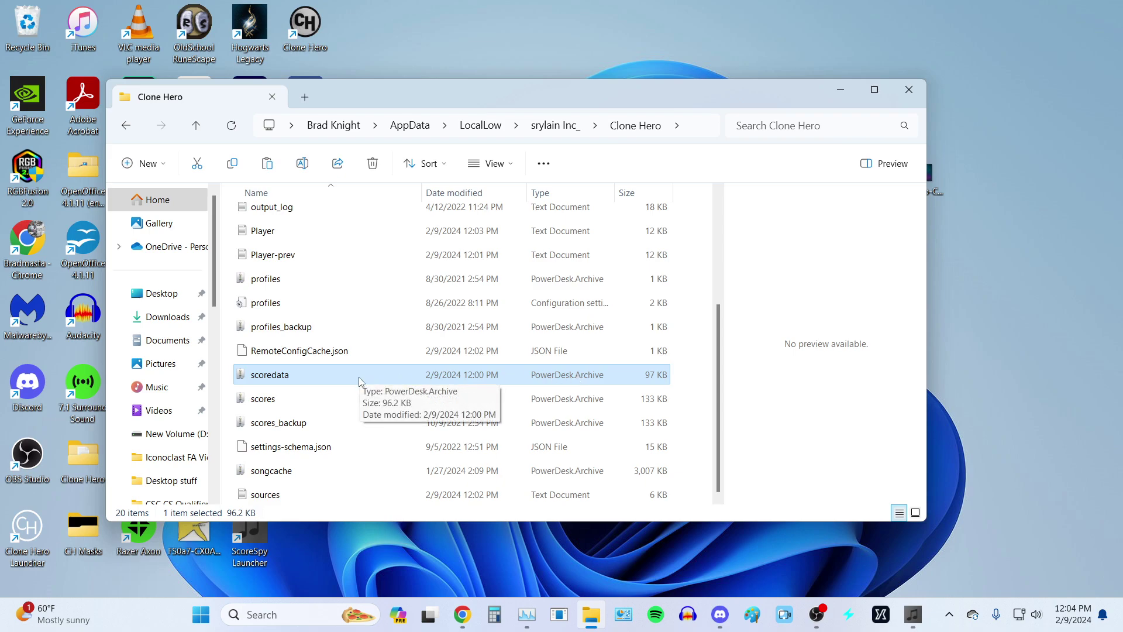
right_click(310, 374)
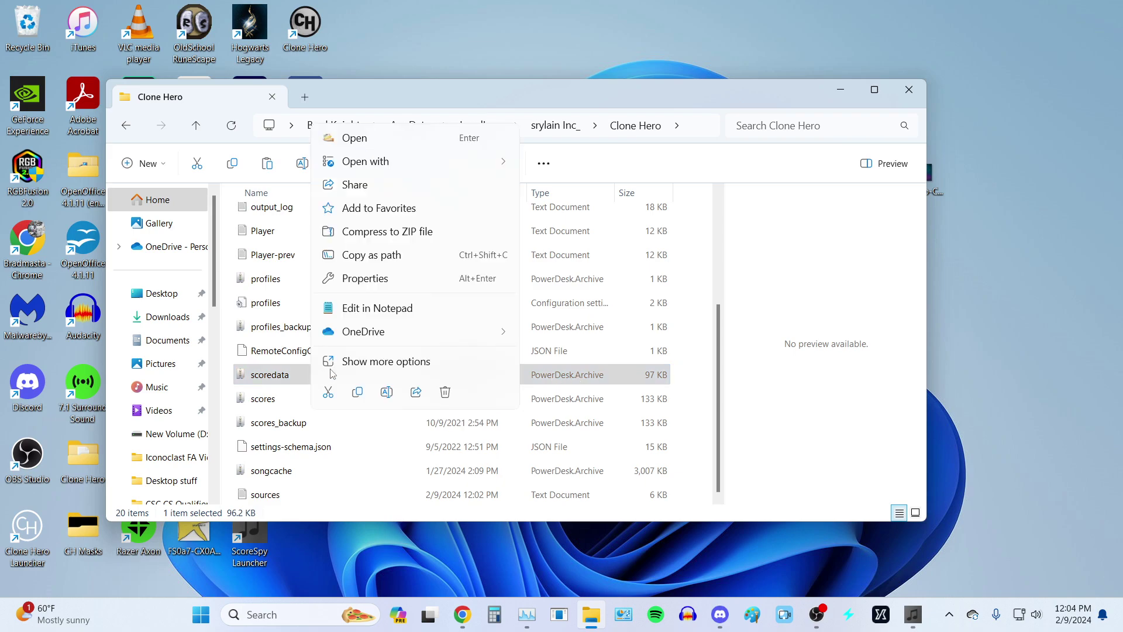
left_click(383, 363)
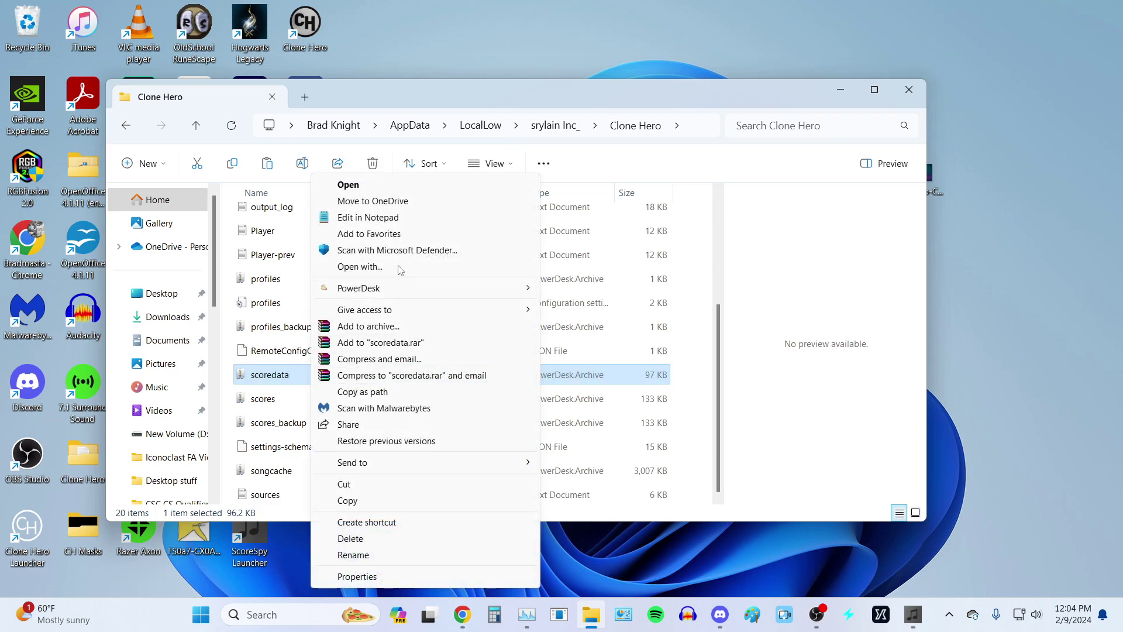
left_click(375, 577)
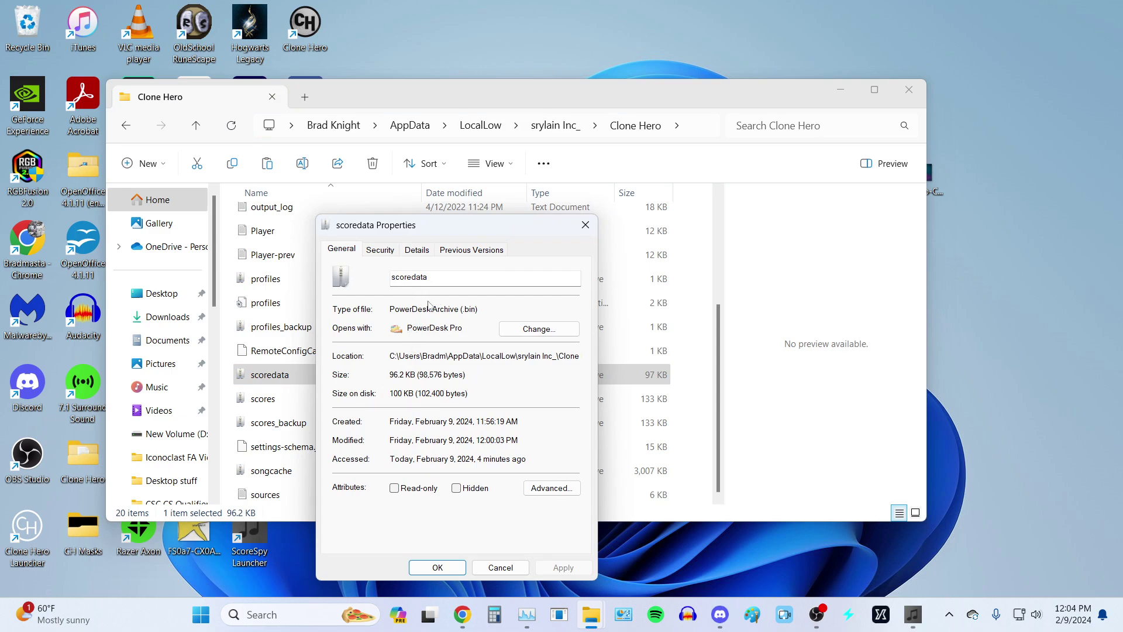
Step: Close the scoredata properties and cut scoredata from the Clone Hero data folder
left_click(585, 224)
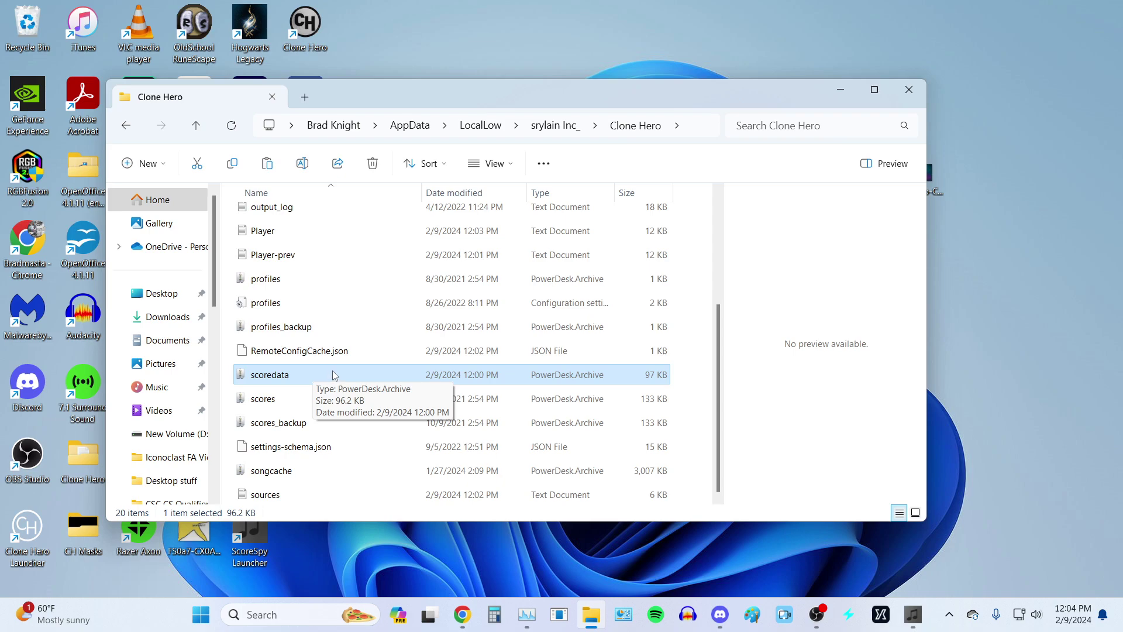
right_click(308, 373)
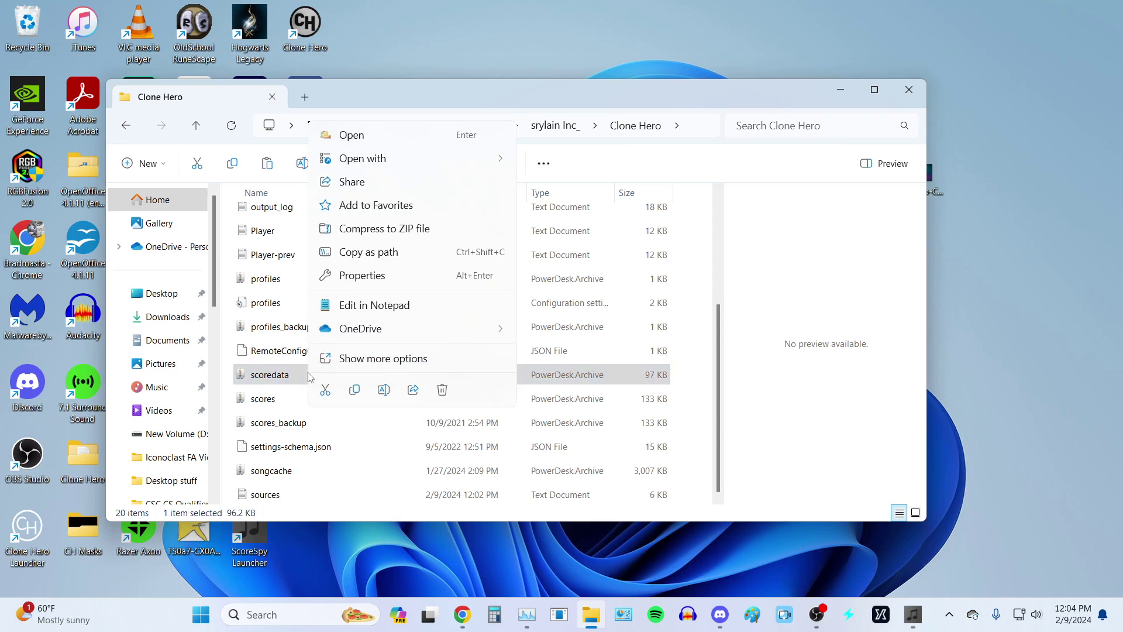
left_click(390, 360)
left_click(383, 501)
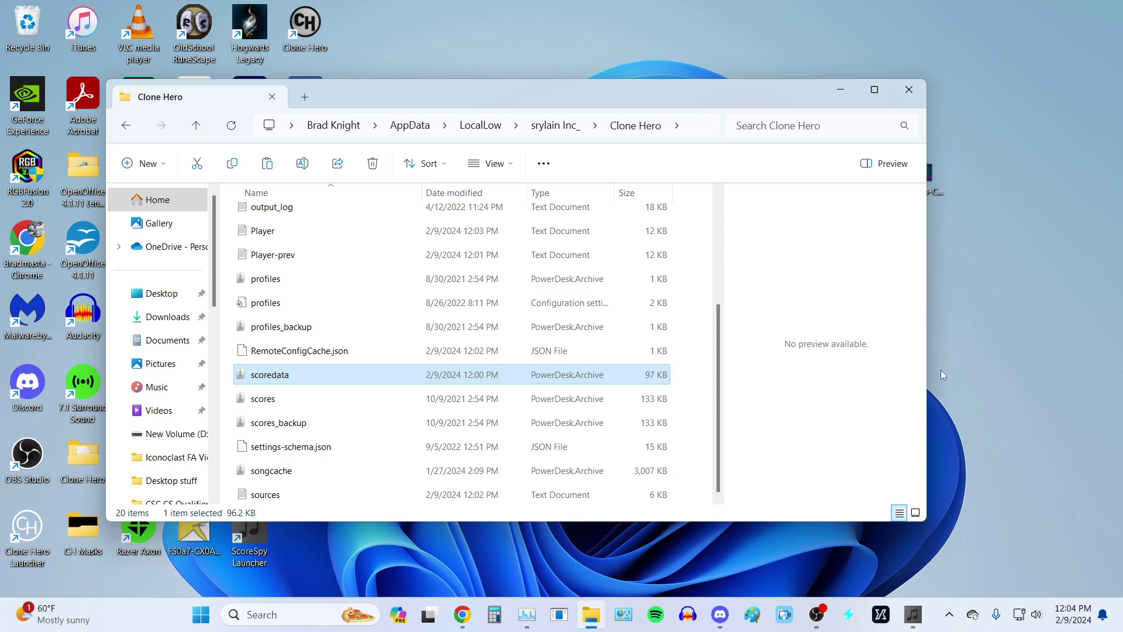
right_click(282, 382)
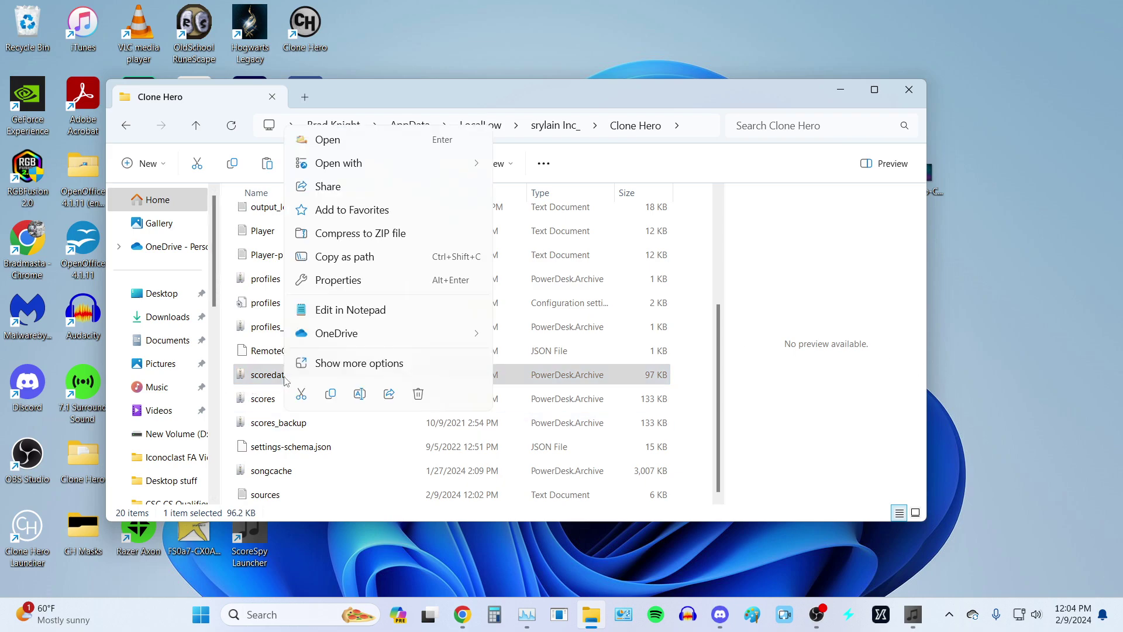
left_click(308, 397)
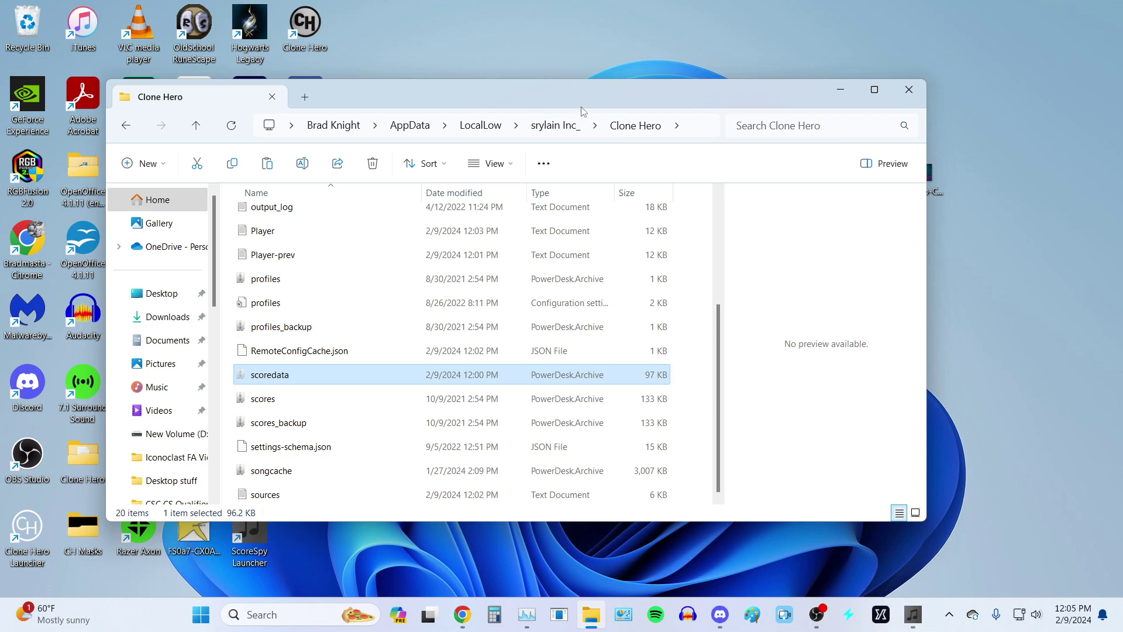
Step: Paste scoredata into LocalLow\ScoreSpy\Clone Hero
left_click(552, 132)
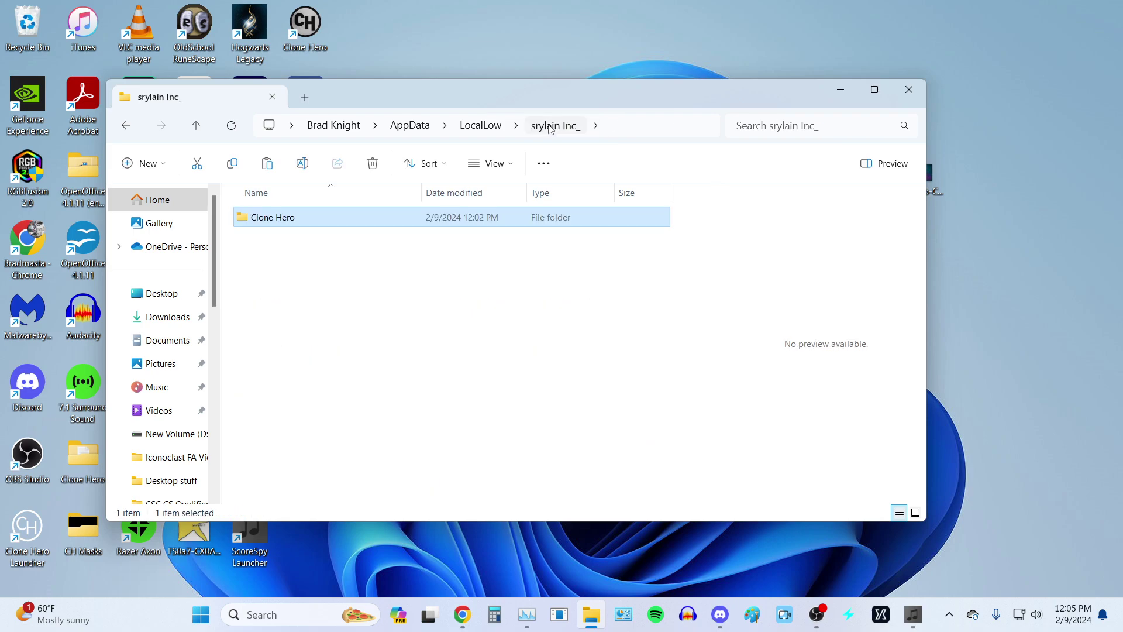
left_click(481, 126)
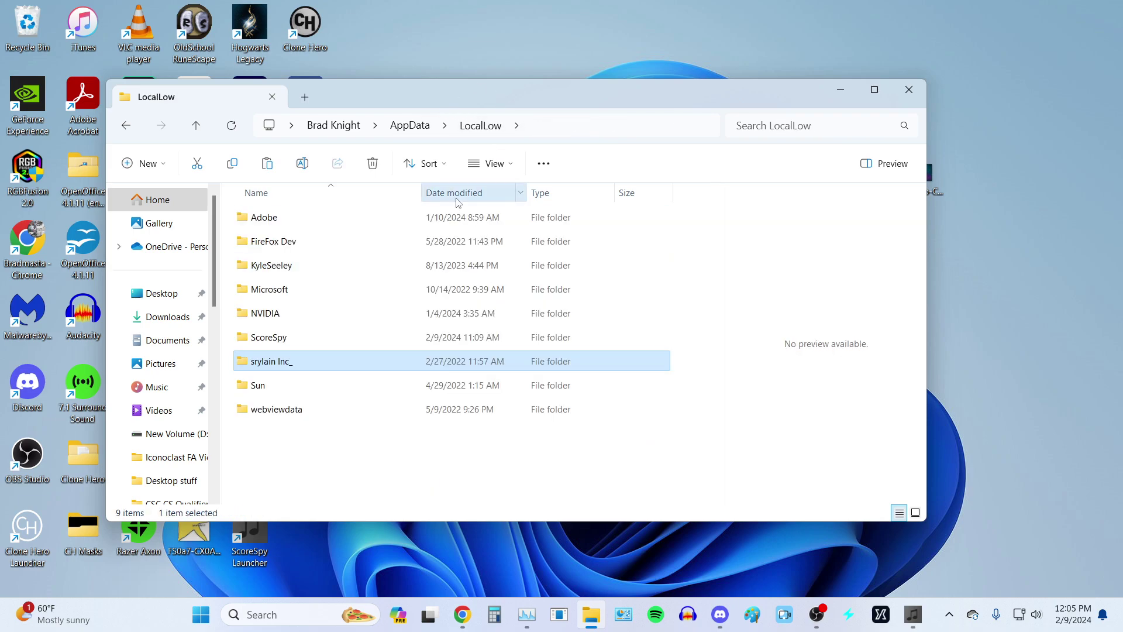
double_click(337, 344)
double_click(336, 221)
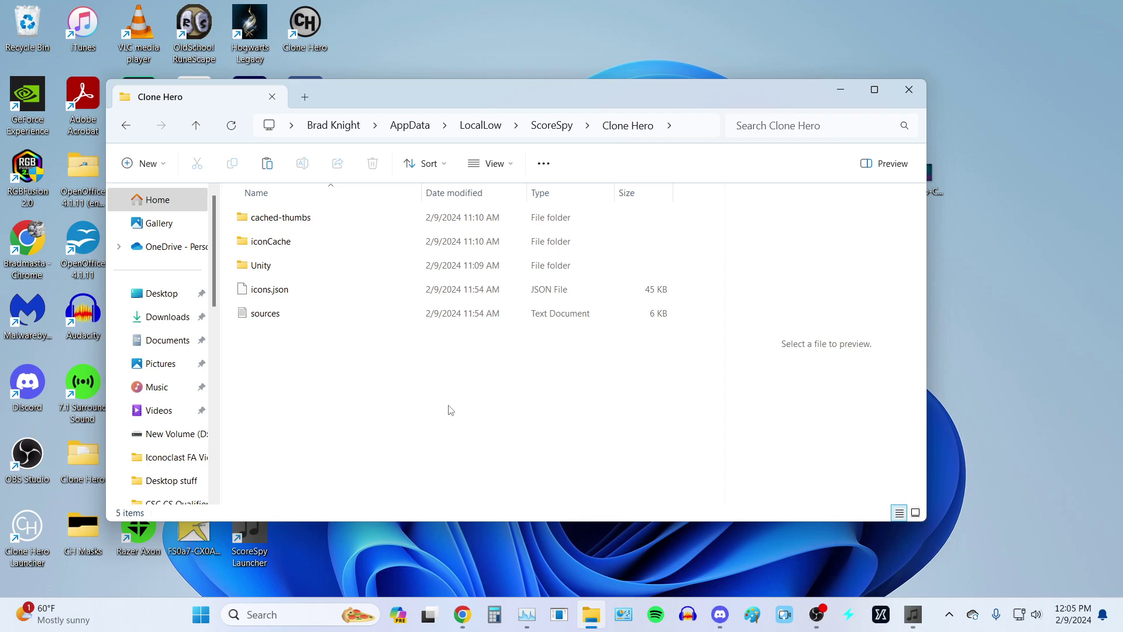
key("ctrl+v")
Step: Deselect the pasted scoredata and bring the ScoreSpy launcher to the front
left_click(317, 392)
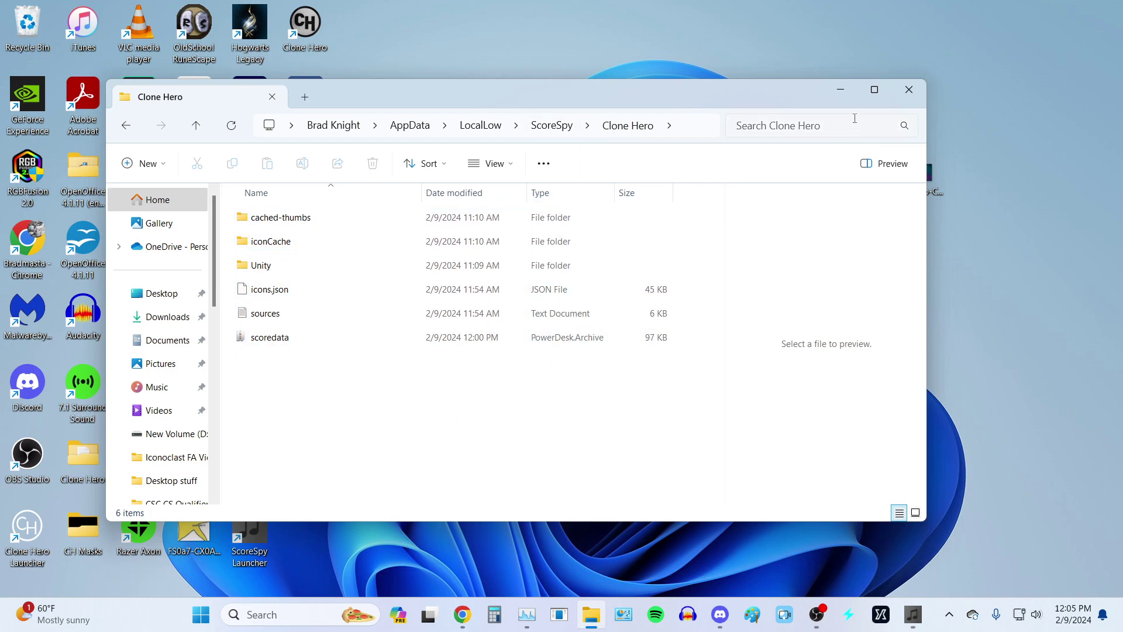
left_click(911, 620)
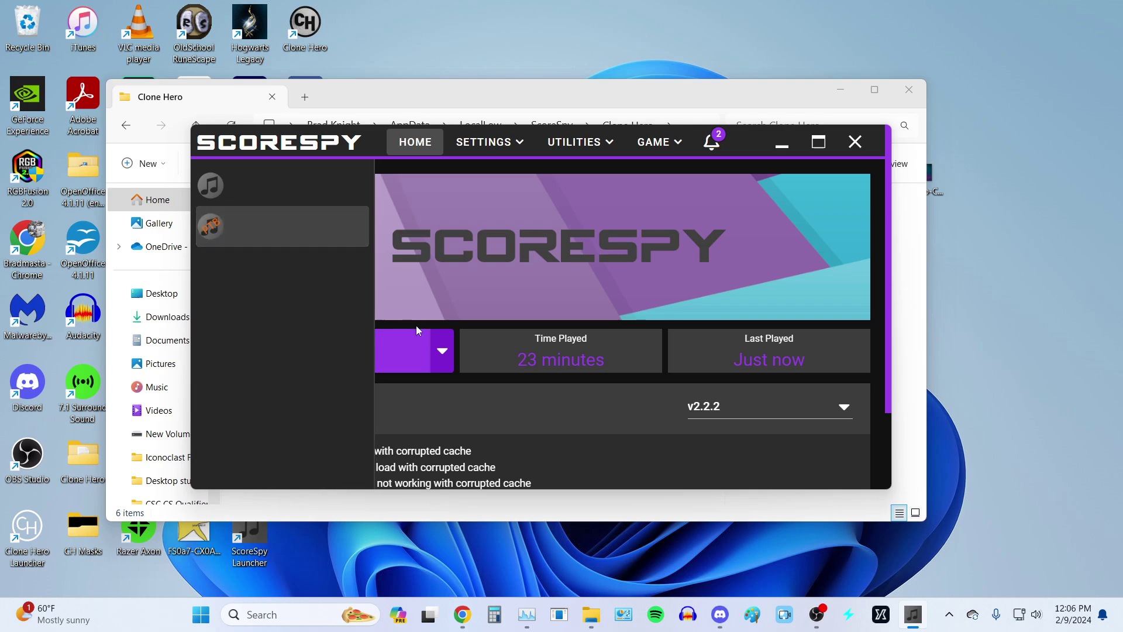
Step: Start Clone Hero with PLAY in the ScoreSpy launcher
left_click(357, 350)
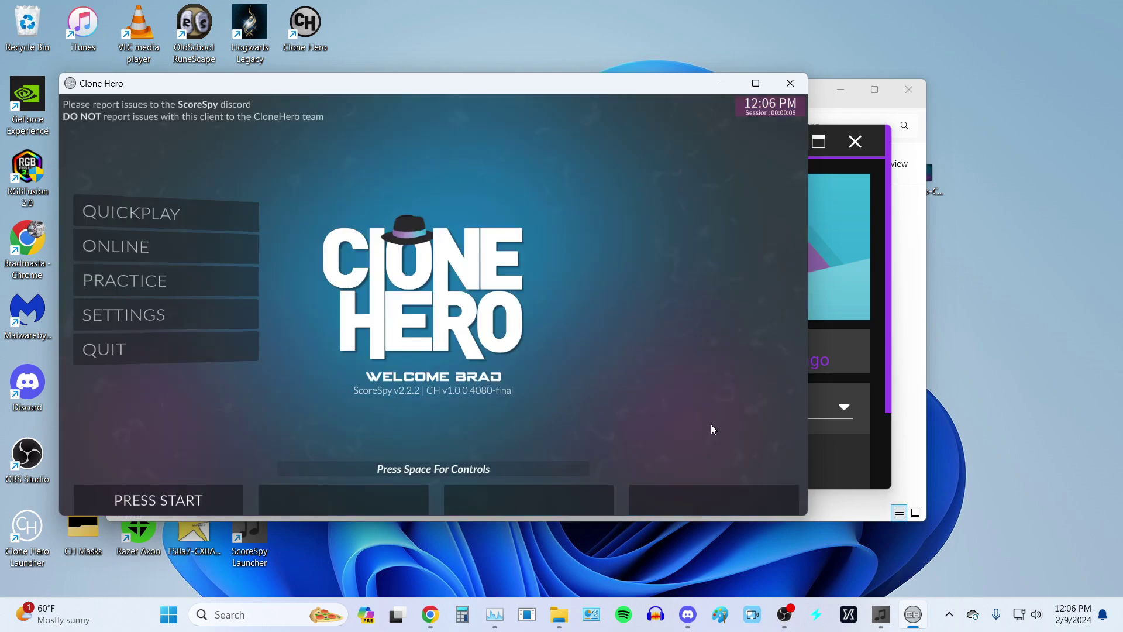
Step: Enter as the Guest profile and open the Quickplay song list
key("Return")
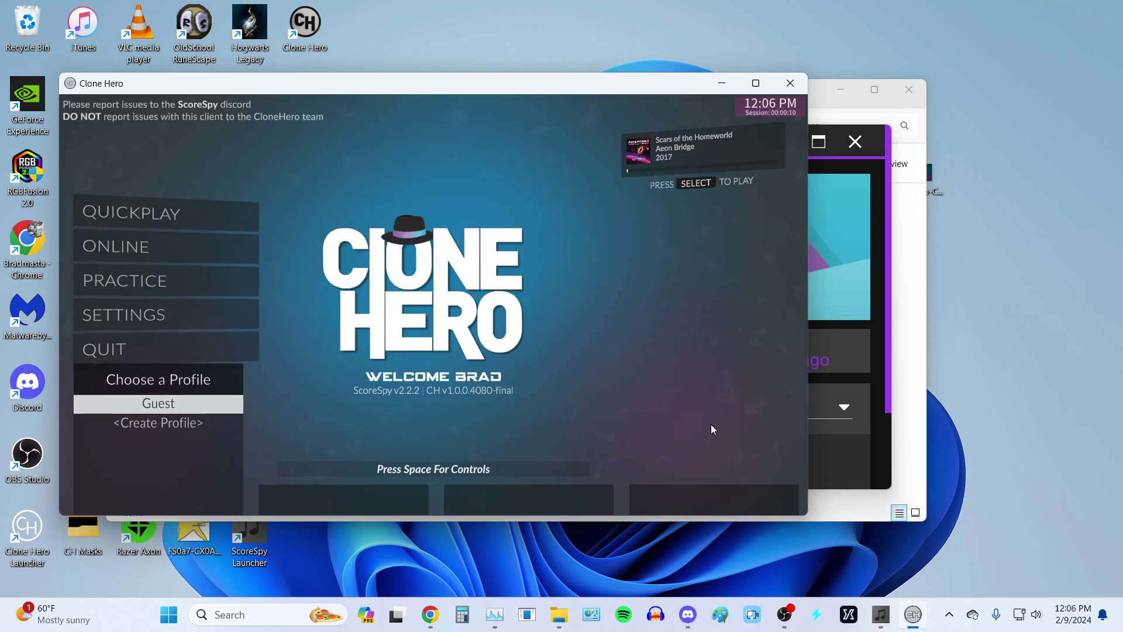
key("Return")
key("Down")
key("Up")
key("Return")
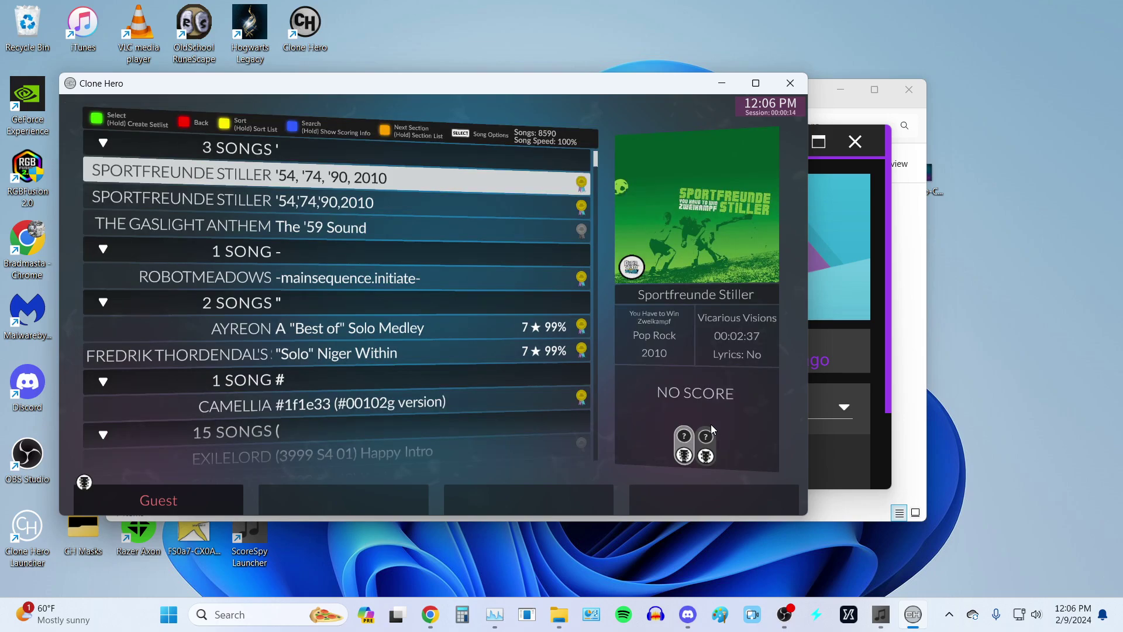
Step: Search 'ico', sort the list by album to check Symphony X Iconoclast scores, then return to the main menu
key("Down")
key("Down")
key("Down")
key("Down")
key("Down")
type("4")
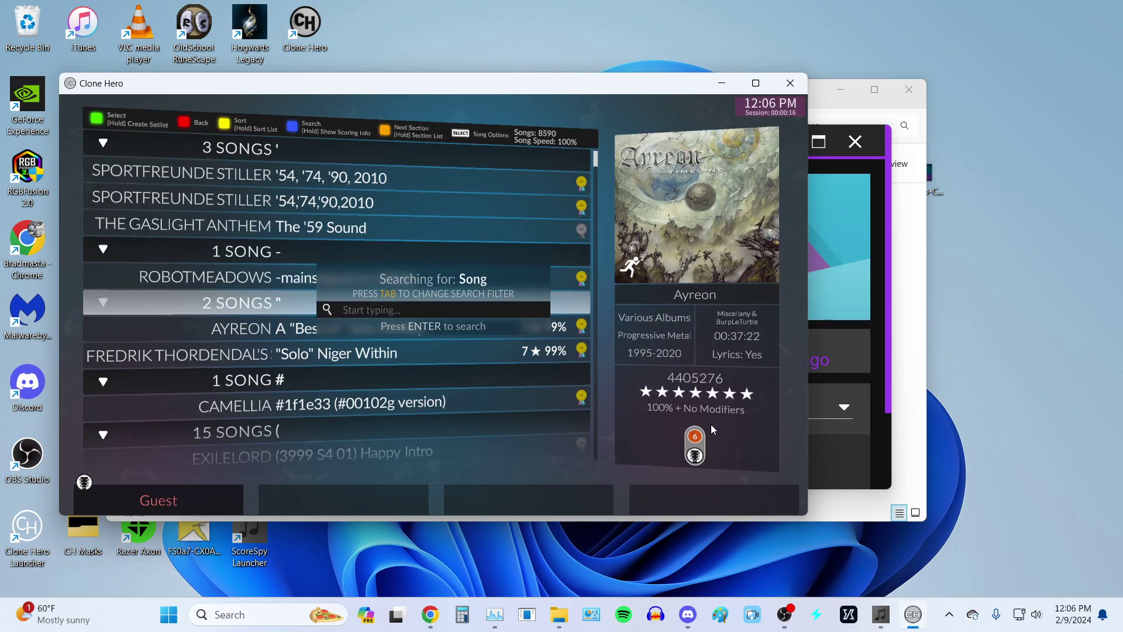
type("ico")
key("Return")
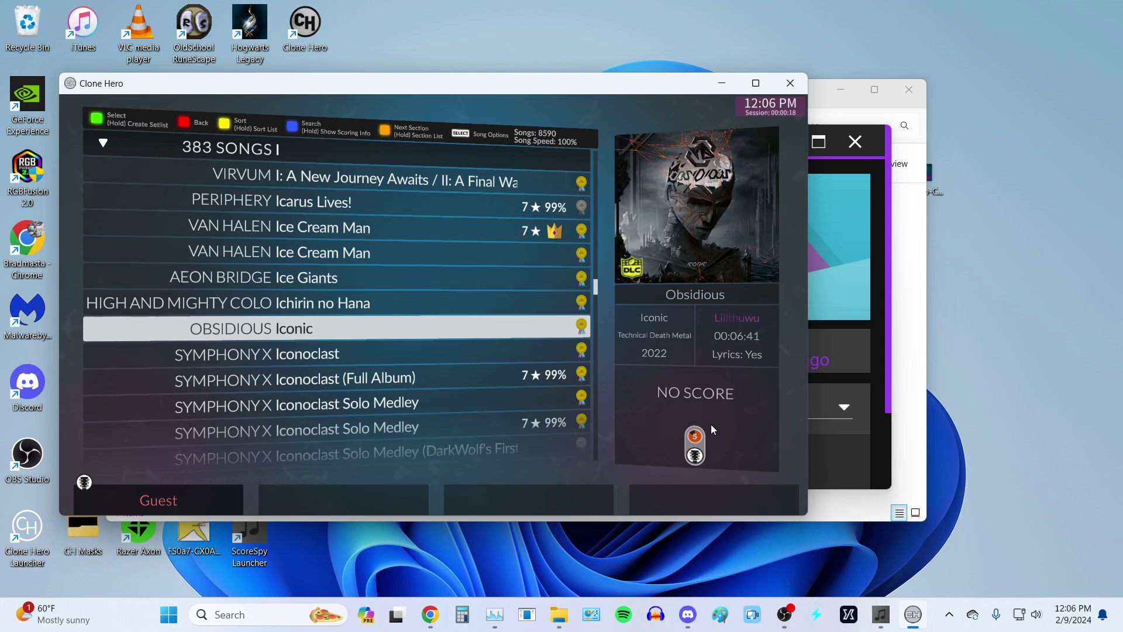
key("Down")
key("Down")
key("3")
key("Return")
key("Down")
key("Down")
key("Down")
key("Return")
key("Up")
key("Up")
key("Up")
key("Up")
key("Up")
key("Up")
key("Up")
key("Up")
key("Up")
key("Up")
key("Up")
key("Up")
key("Up")
key("Up")
key("Up")
key("Up")
key("Up")
key("Up")
key("Up")
key("Up")
key("Up")
key("Up")
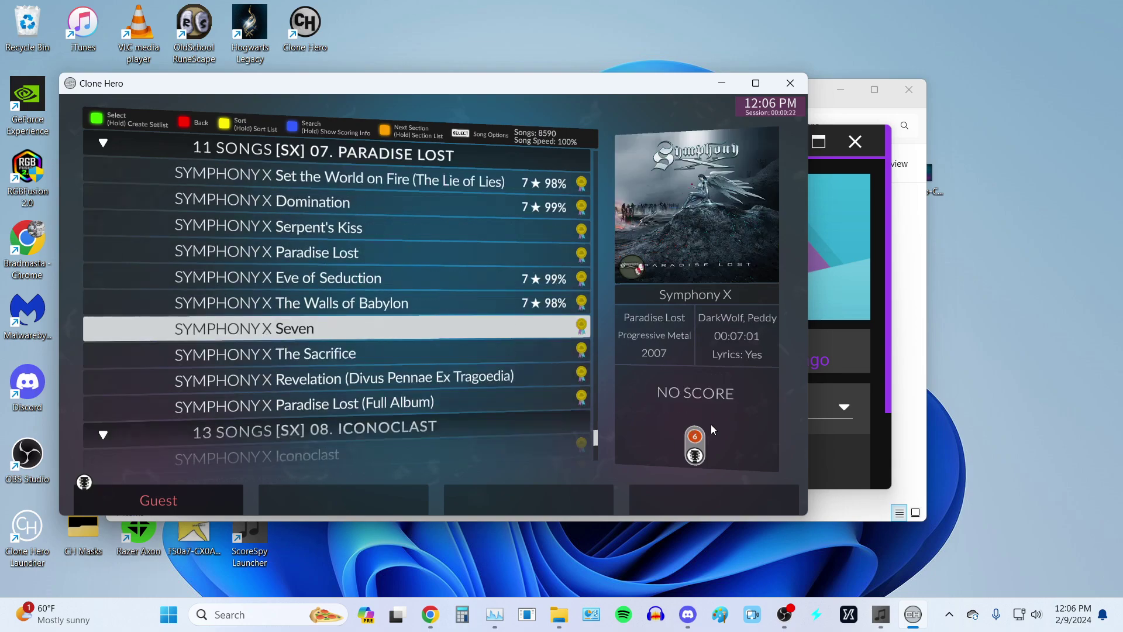
key("Down")
key("Down")
key("Down")
key("Down")
key("Down")
key("Down")
key("Down")
key("Down")
key("Down")
key("Down")
key("Down")
key("Down")
key("Down")
key("Down")
key("Down")
key("Down")
key("Down")
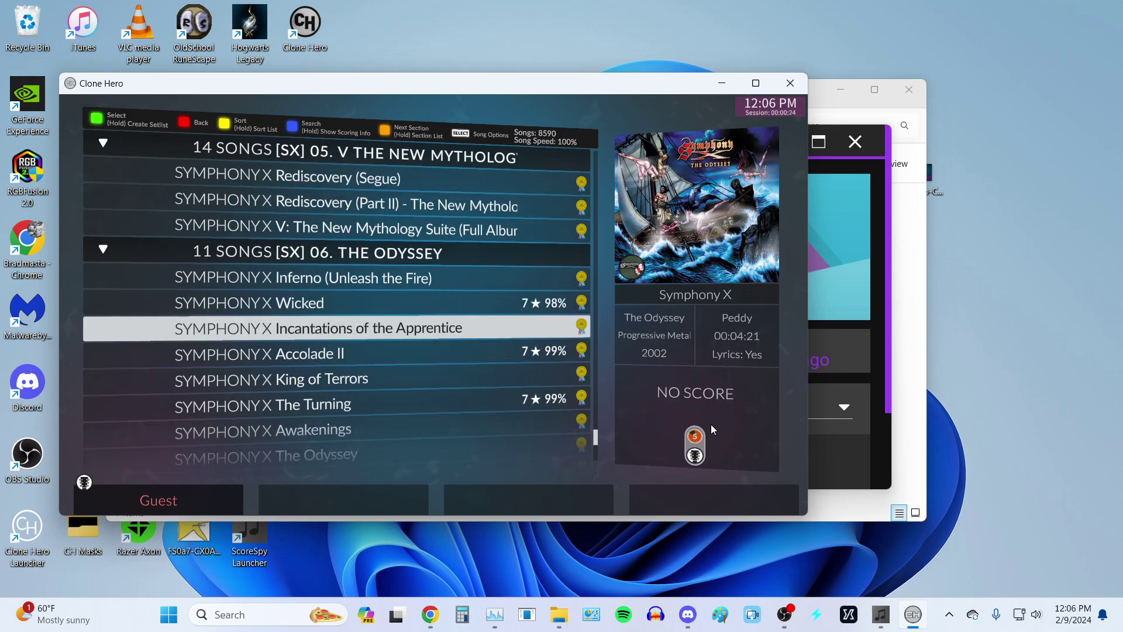
key("Escape")
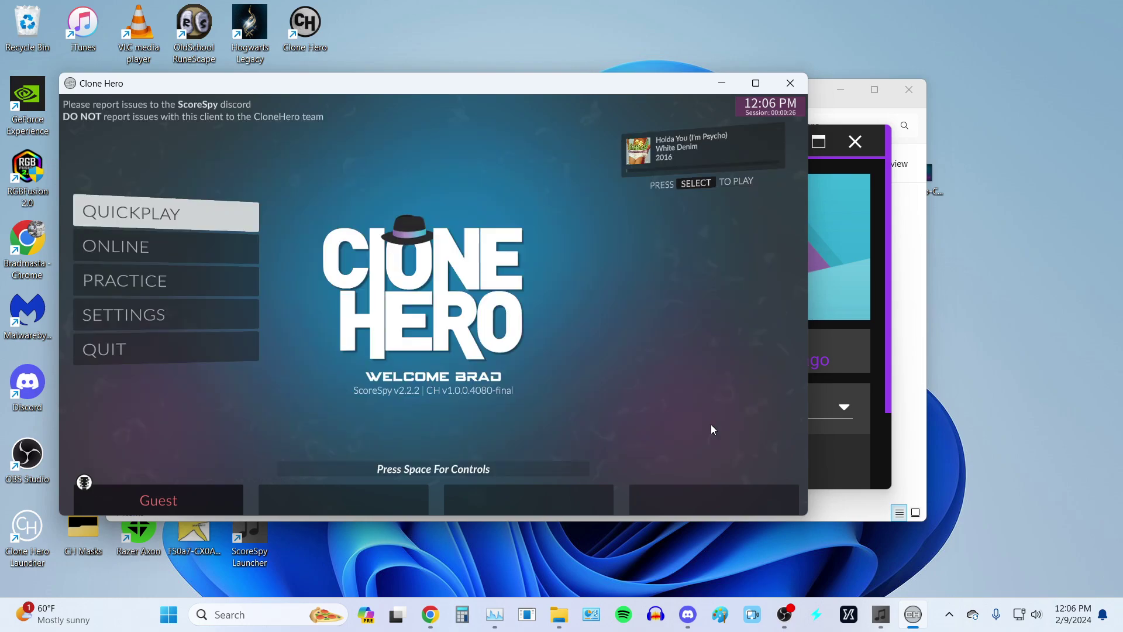
key("Down")
key("Down")
key("Down")
Step: Run Import Scores From ScoreSpy in general settings and confirm, writing 2104 score entries
key("Return")
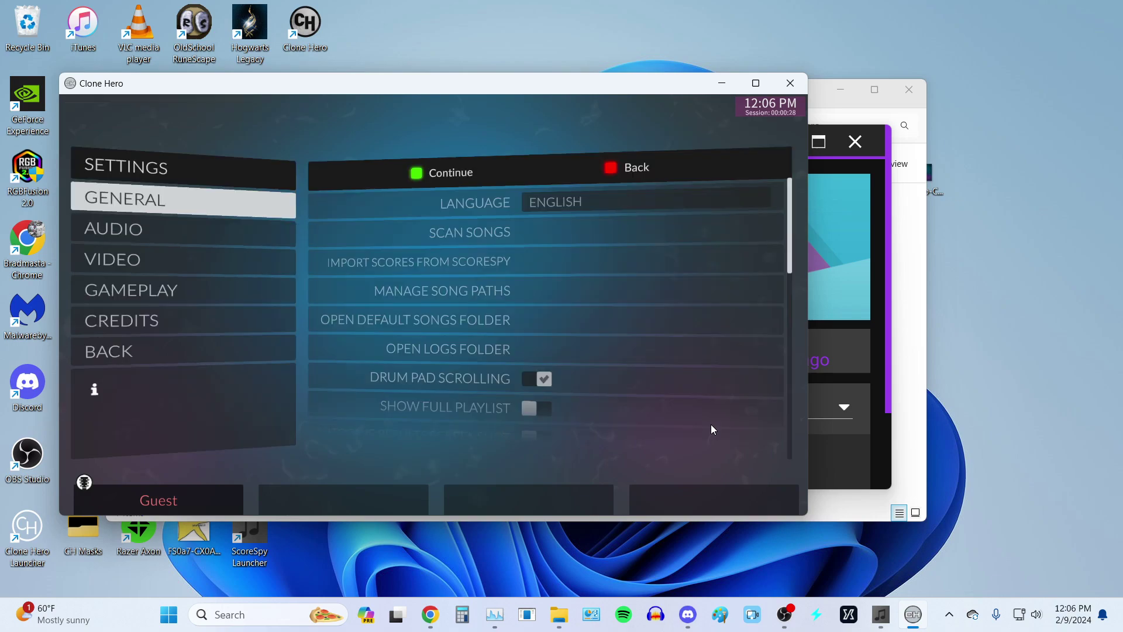
key("Return")
key("Down")
key("Down")
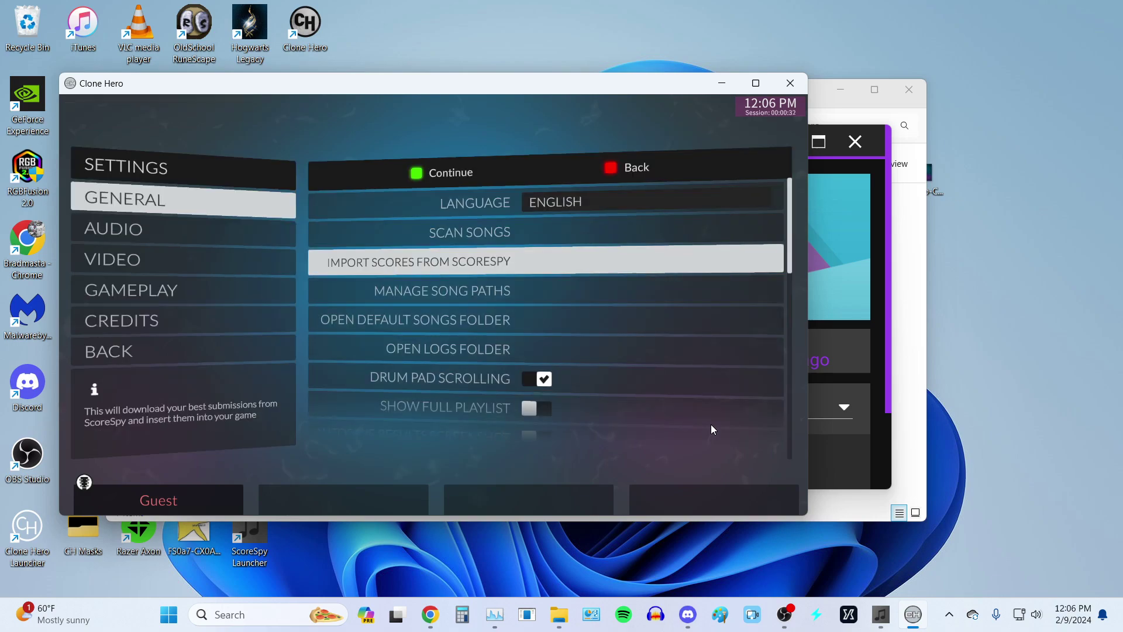
key("Return")
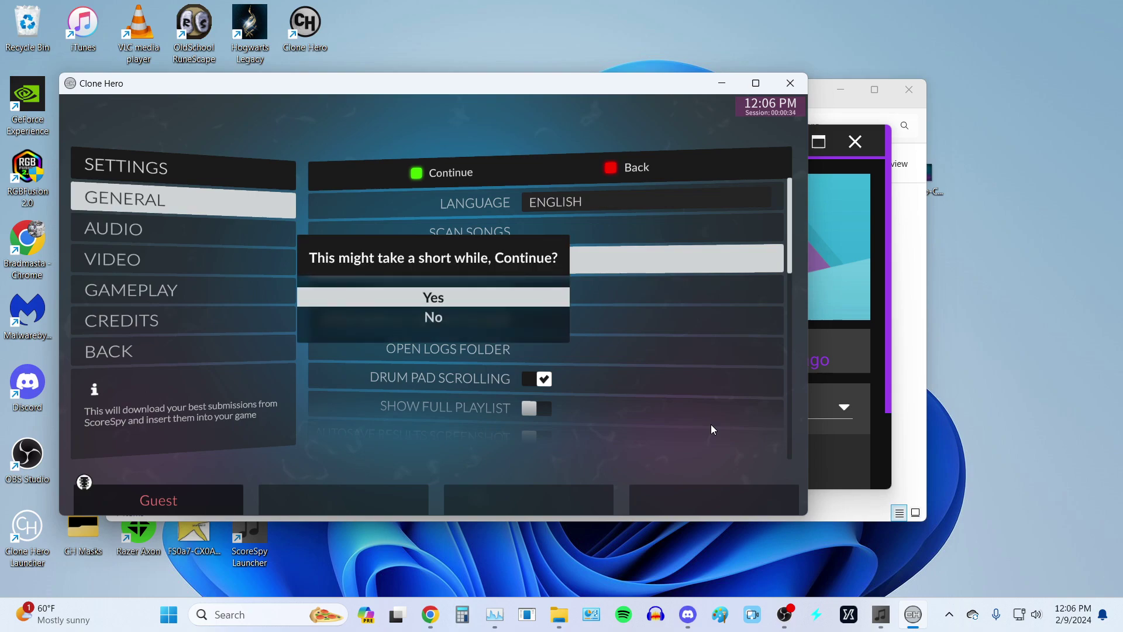
key("Return")
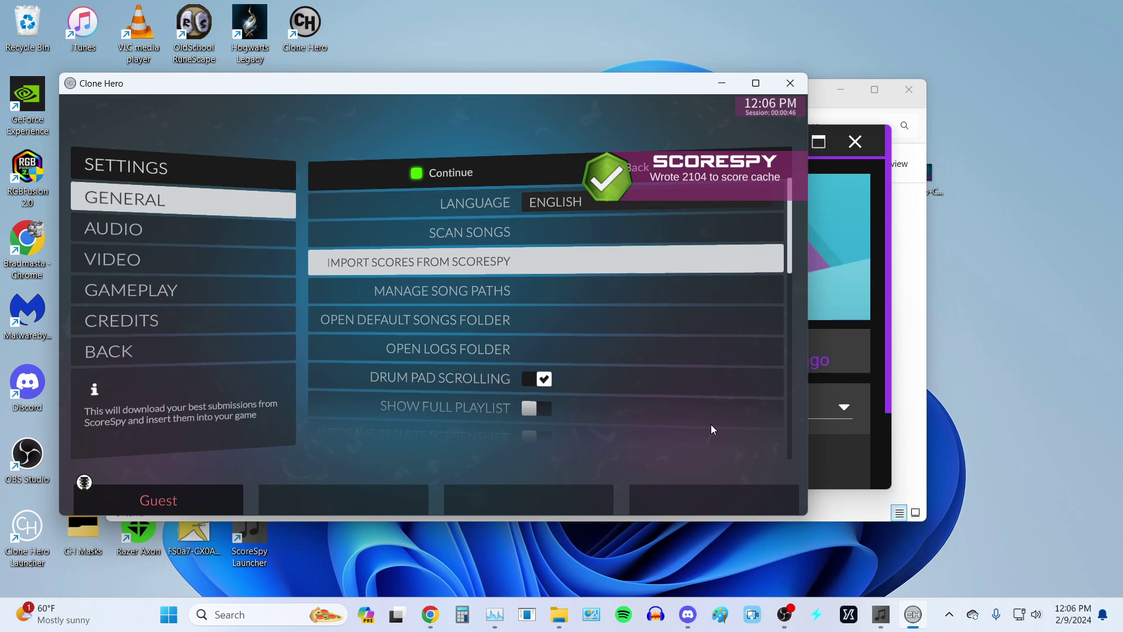
Step: Return to the main menu and reopen the Quickplay song list
key("Up")
key("Escape")
key("Up")
key("Up")
key("Up")
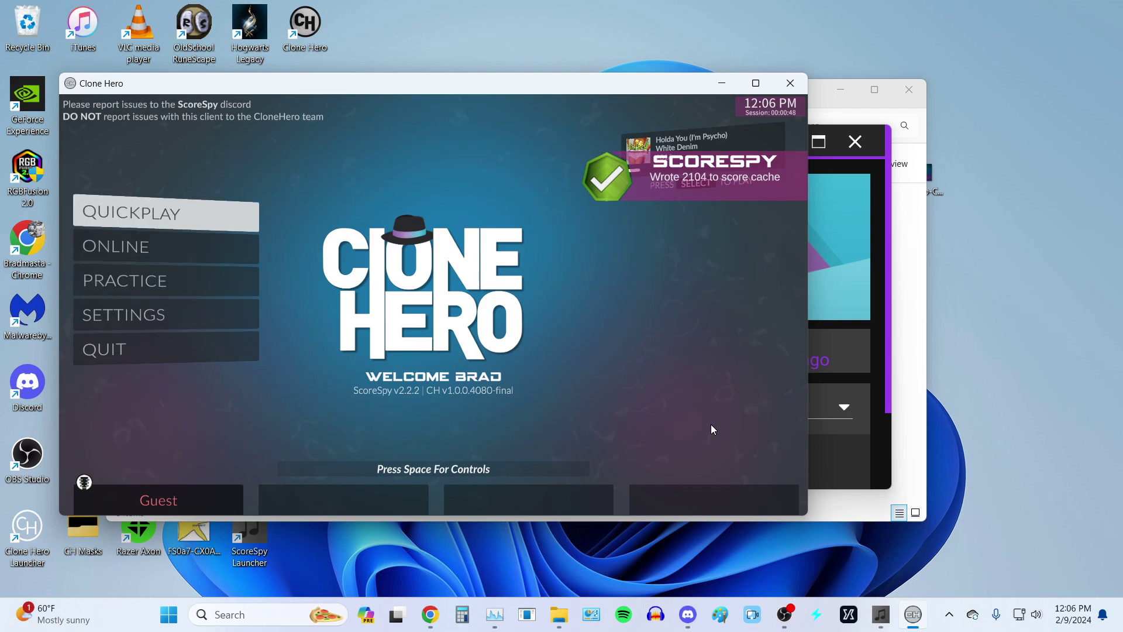
key("Return")
Step: Check the restored scores on Bastards of the Machine, The Lords of Chaos and Underworld
key("Down")
key("Down")
key("Down")
key("Down")
key("Down")
key("Down")
key("Down")
key("Down")
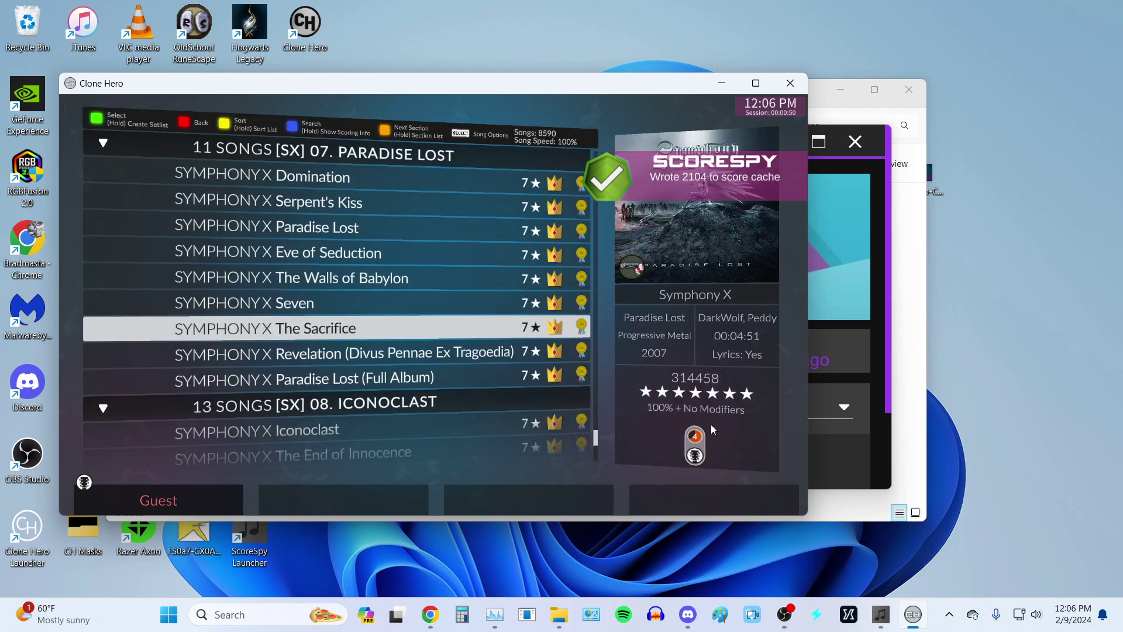
key("Down")
key("Down")
key("Down")
key("Down")
key("Down")
key("Down")
key("Down")
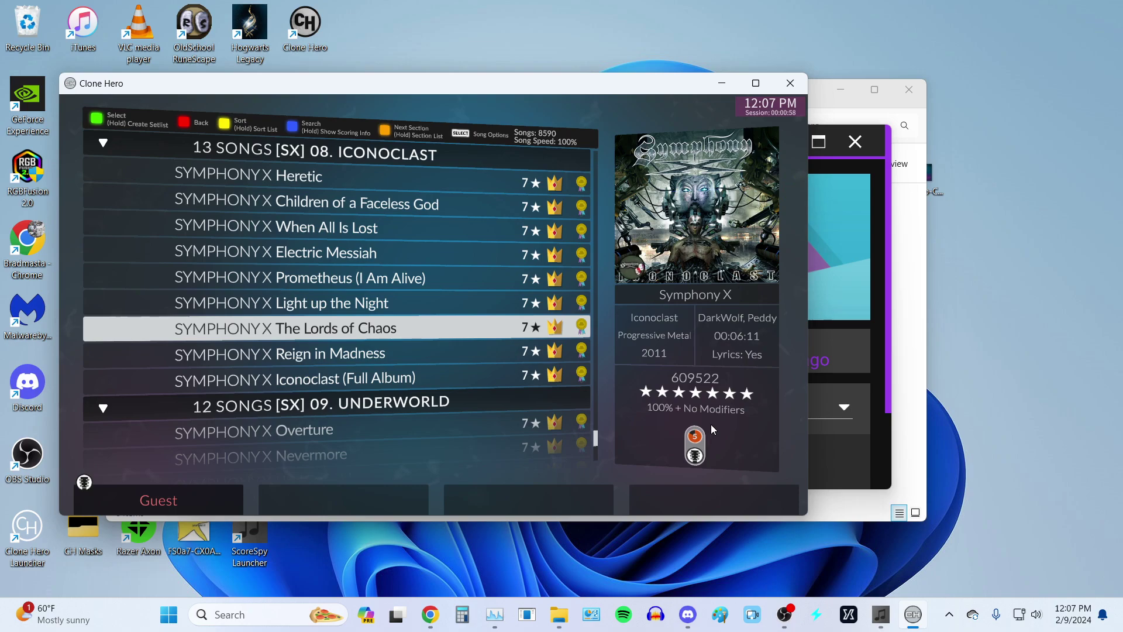
key("Down")
key("Down")
key("Down")
key("Down")
key("Down")
Step: Search for Napalm Death's You Suffer and start it with No Modifiers
key("Up")
key("Up")
key("Up")
key("Up")
key("Up")
key("Up")
key("Up")
key("Up")
key("Up")
key("Up")
key("Up")
key("Up")
key("Up")
key("Up")
key("Up")
key("Up")
key("Up")
key("Up")
key("Up")
key("Up")
type("4")
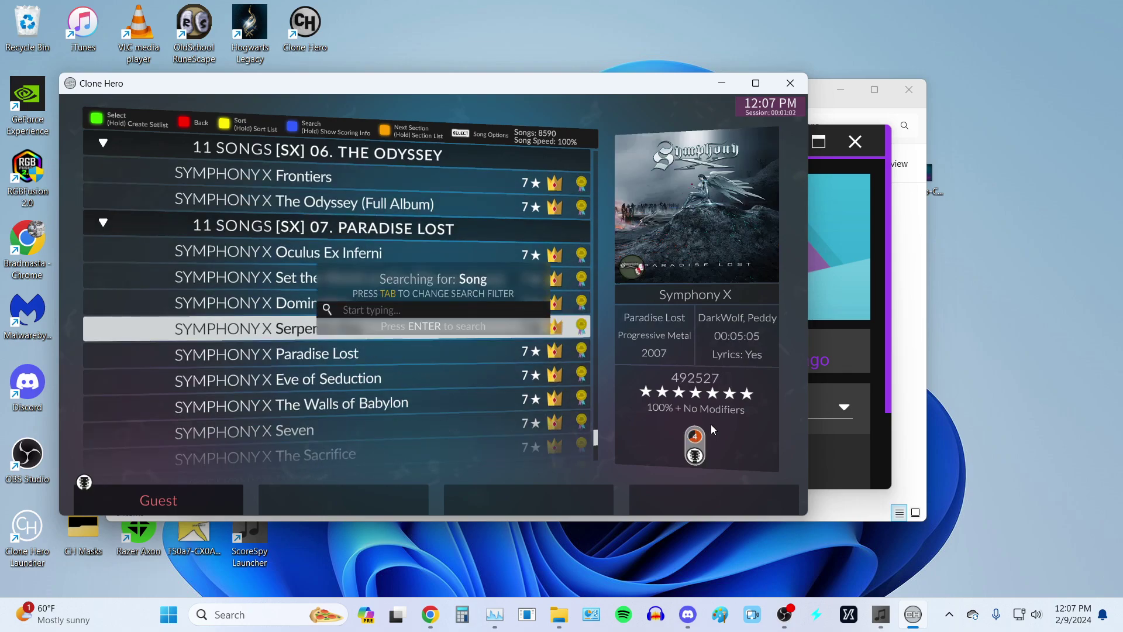
type("you")
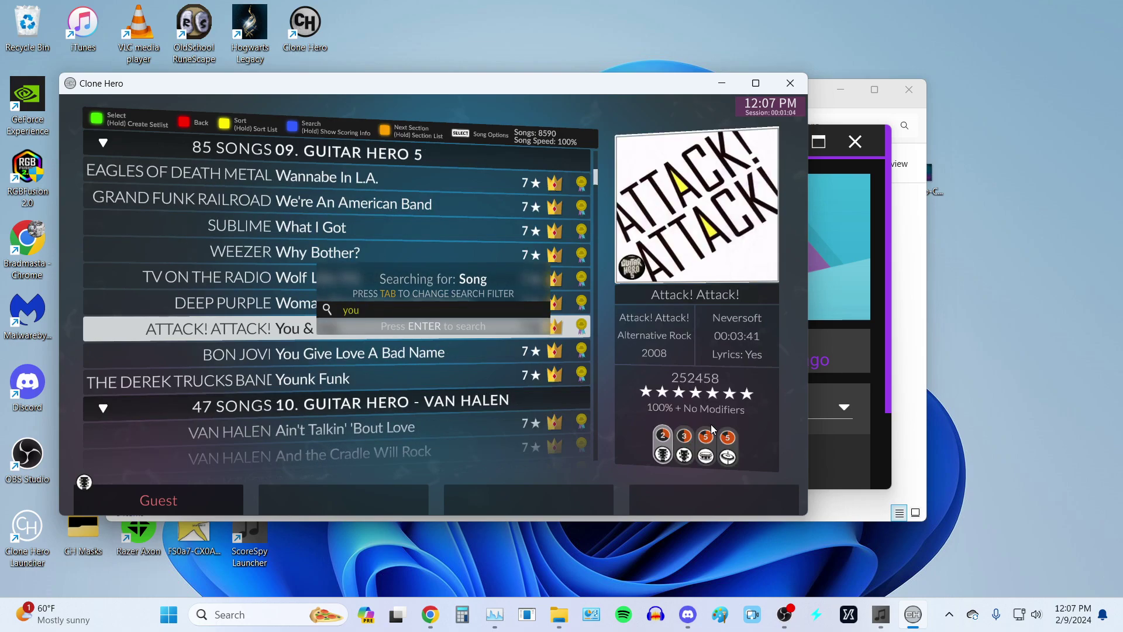
type(" sum")
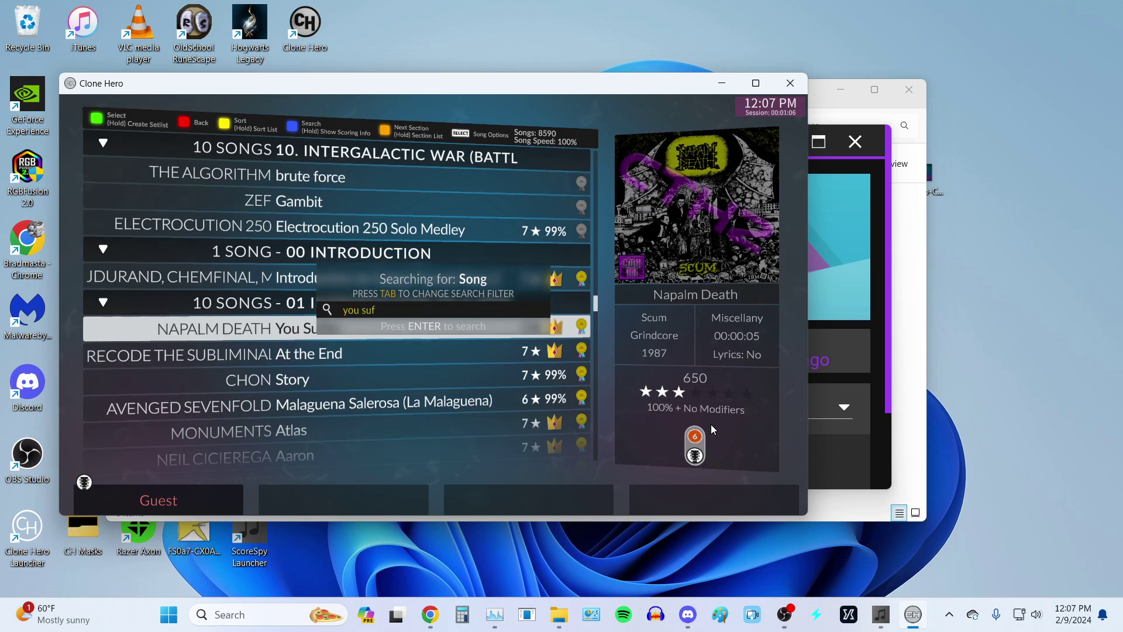
type("fer")
key("Return")
key("Return")
key("Return")
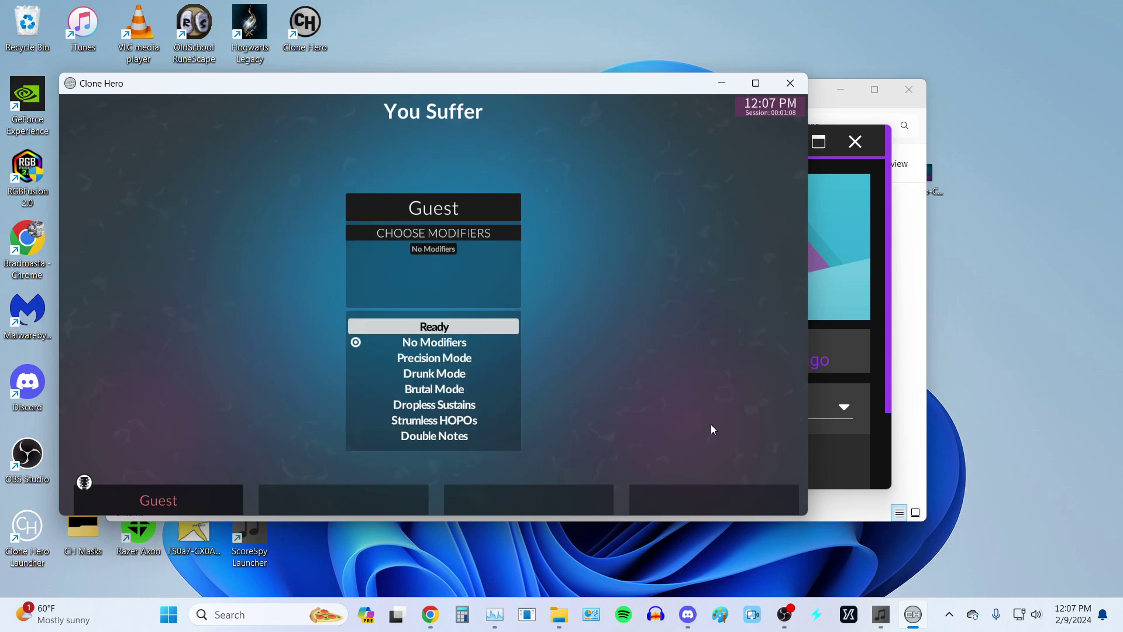
key("Return")
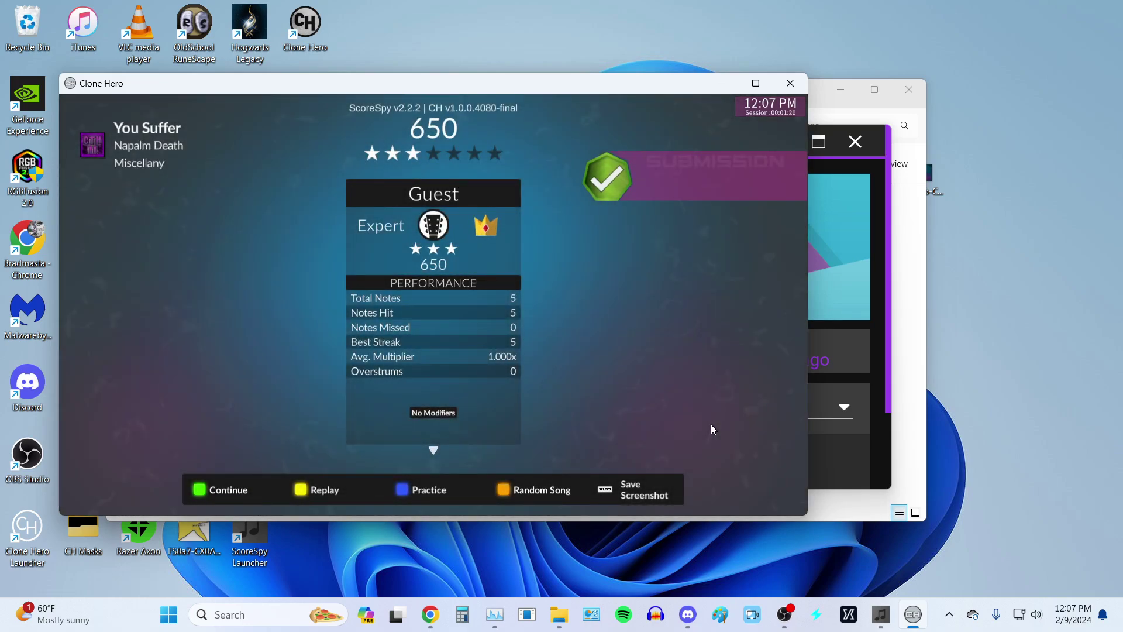
Step: Leave the 650-point results, search 'ic' and browse the Iconoclast songs
key("Return")
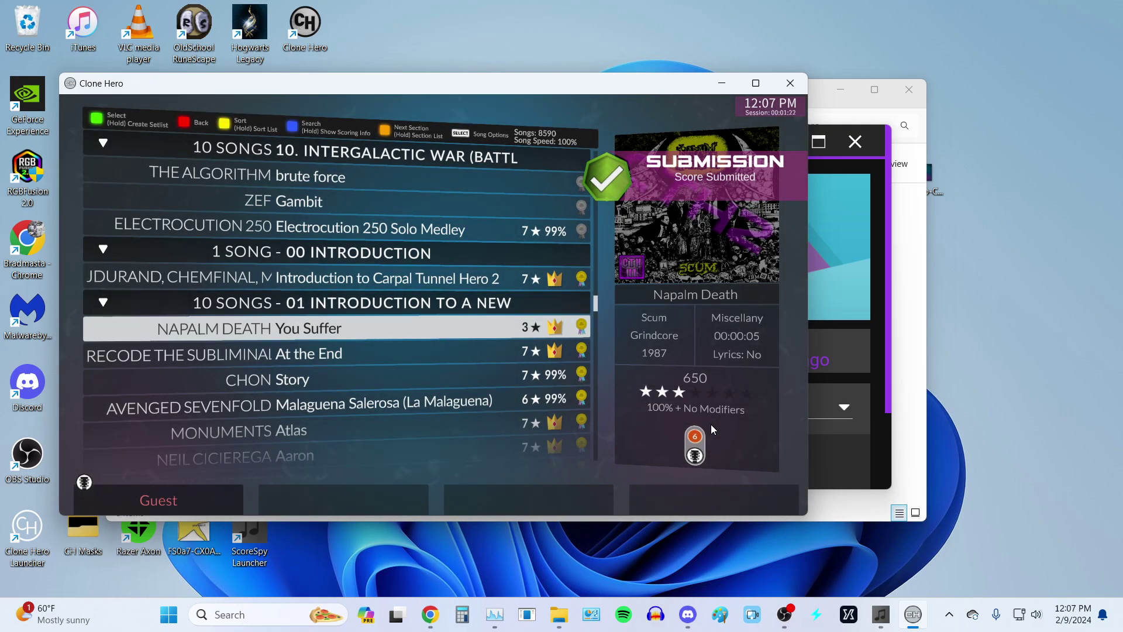
type("icono")
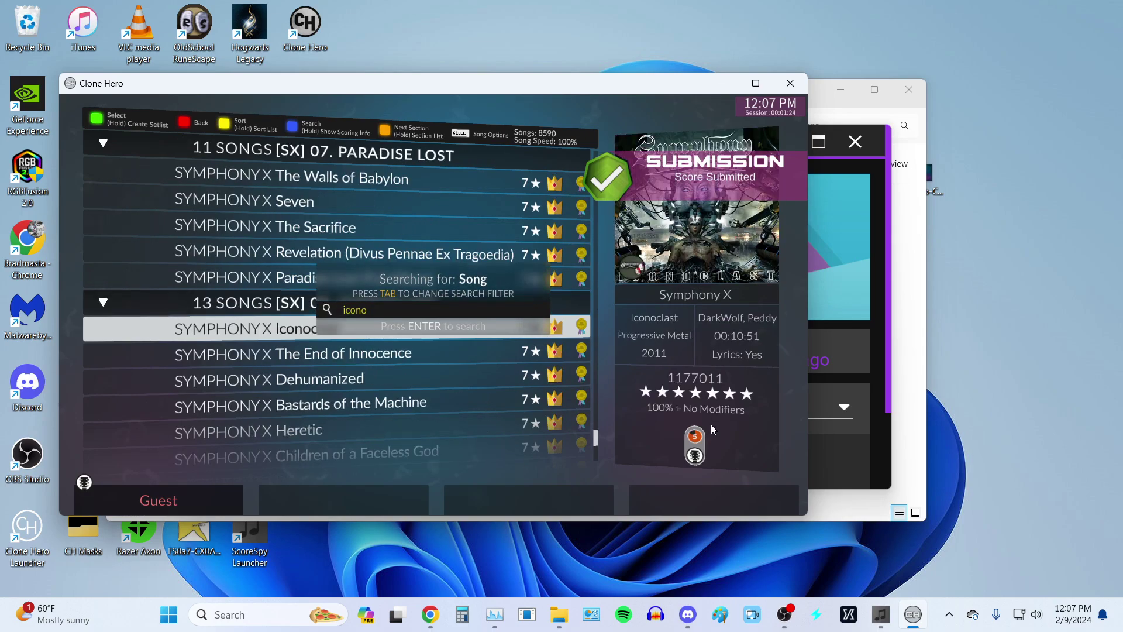
key("Down")
key("Down")
key("Down")
key("Down")
key("Down")
key("Down")
key("Down")
key("Down")
key("Down")
key("Down")
key("Down")
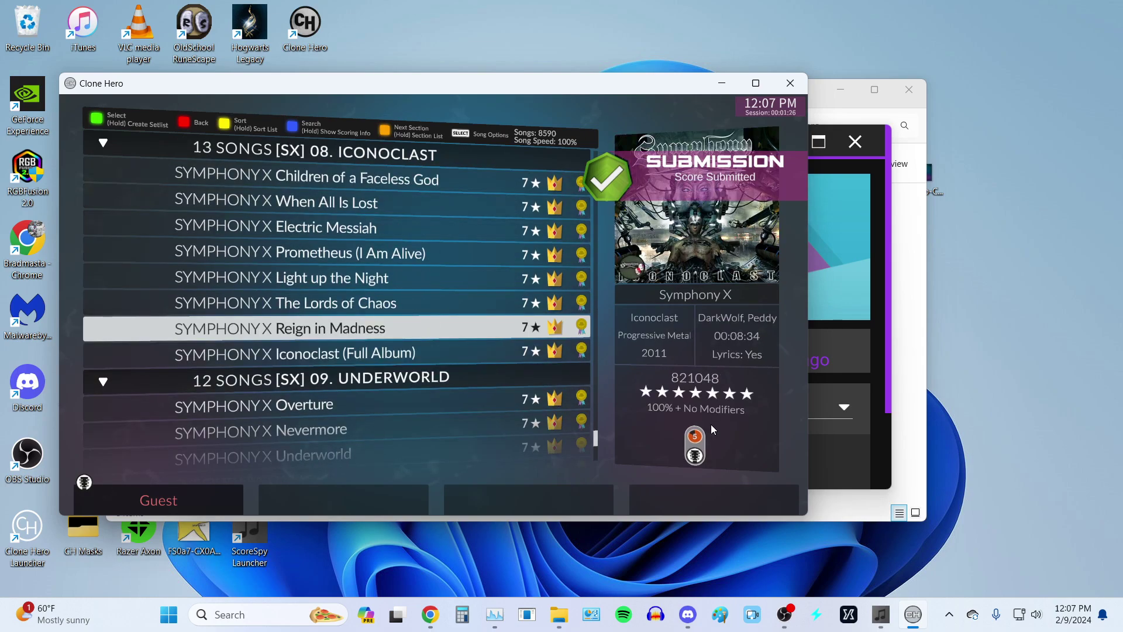